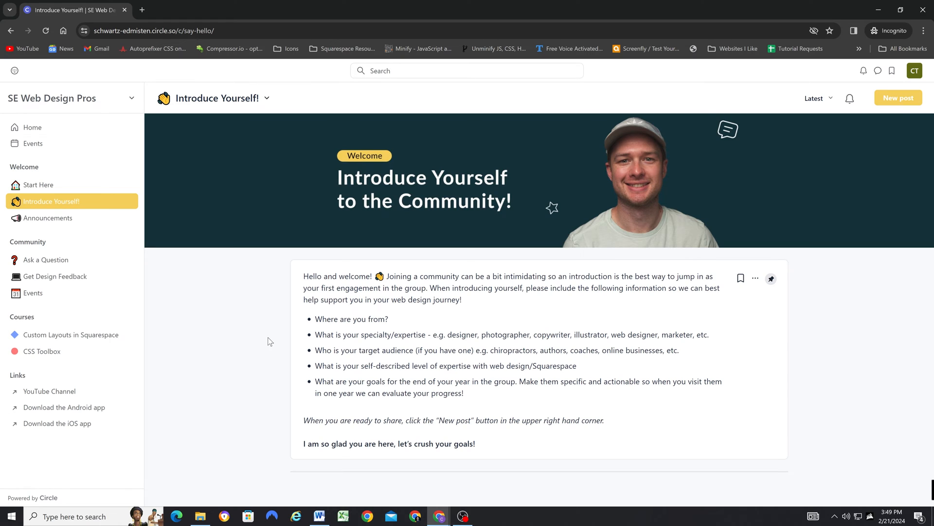
Open the Announcements space and read through its pinned message and latest post.
{"action": "left_click", "coordinate": [68, 223]}
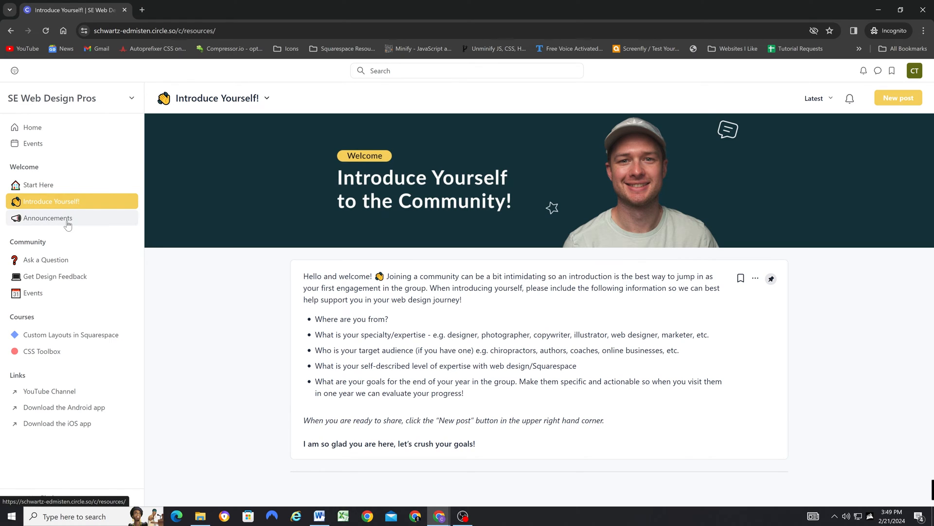
{"action": "scroll", "coordinate": [301, 299], "scroll_direction": "down", "scroll_amount": 1}
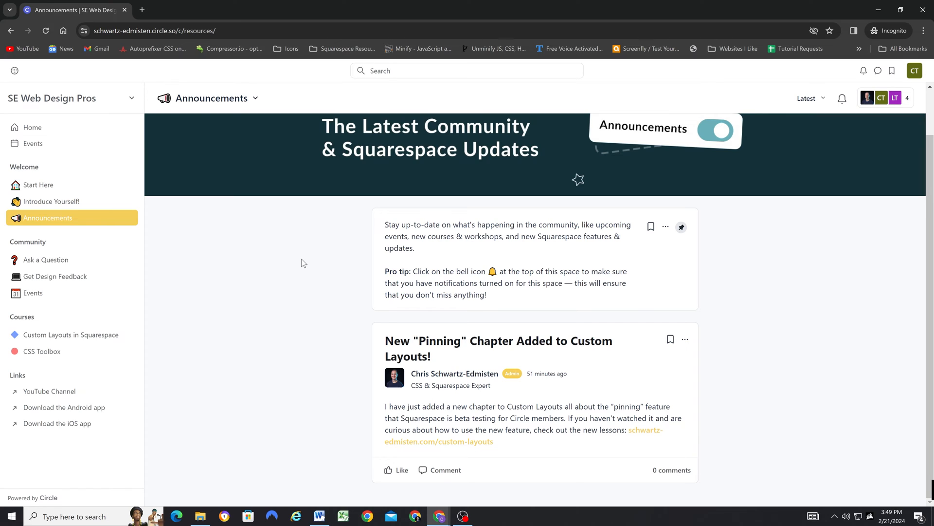
{"action": "scroll", "coordinate": [303, 263], "scroll_direction": "up", "scroll_amount": 1}
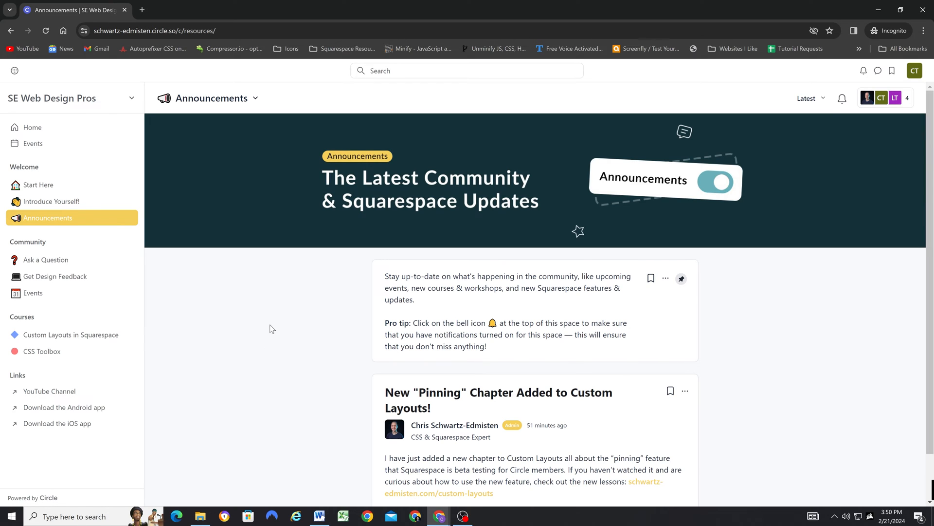
Search the community for "welcome", look over the results and close the search.
{"action": "left_click", "coordinate": [408, 73]}
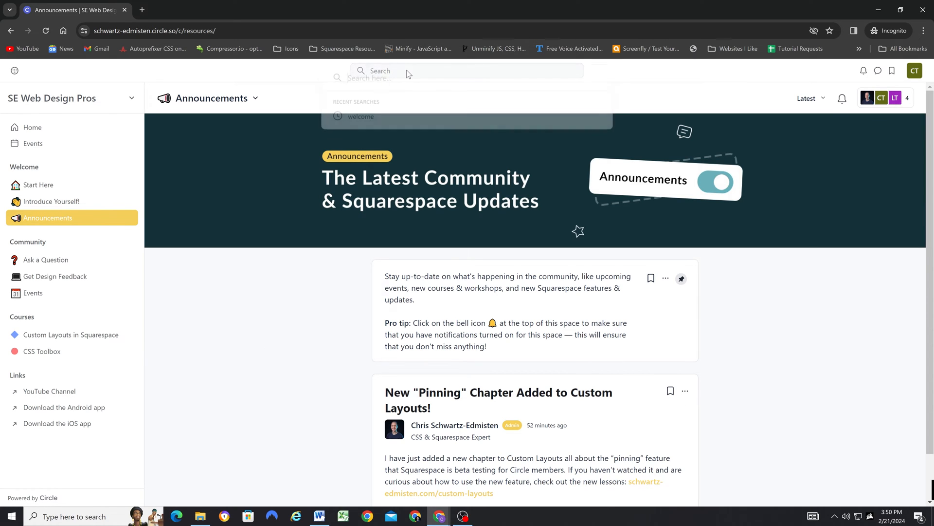
{"action": "left_click", "coordinate": [380, 117]}
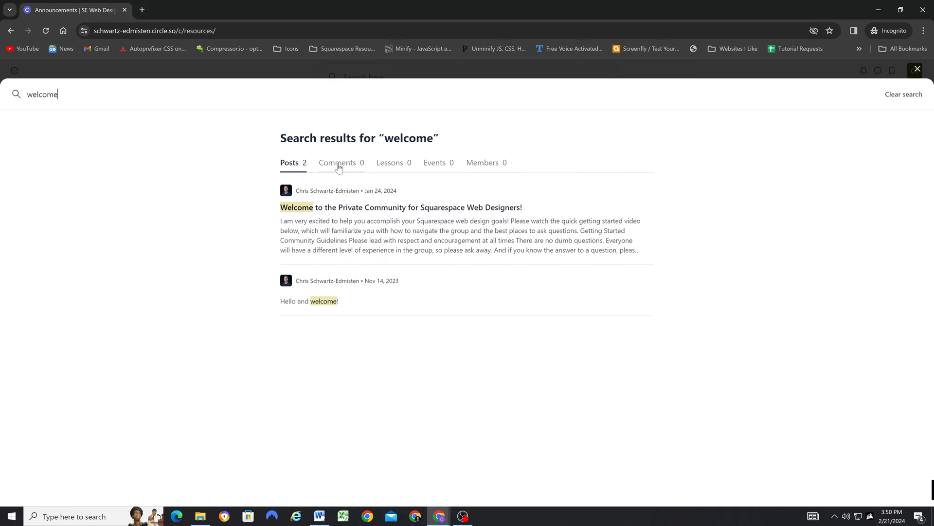
{"action": "left_click", "coordinate": [918, 69]}
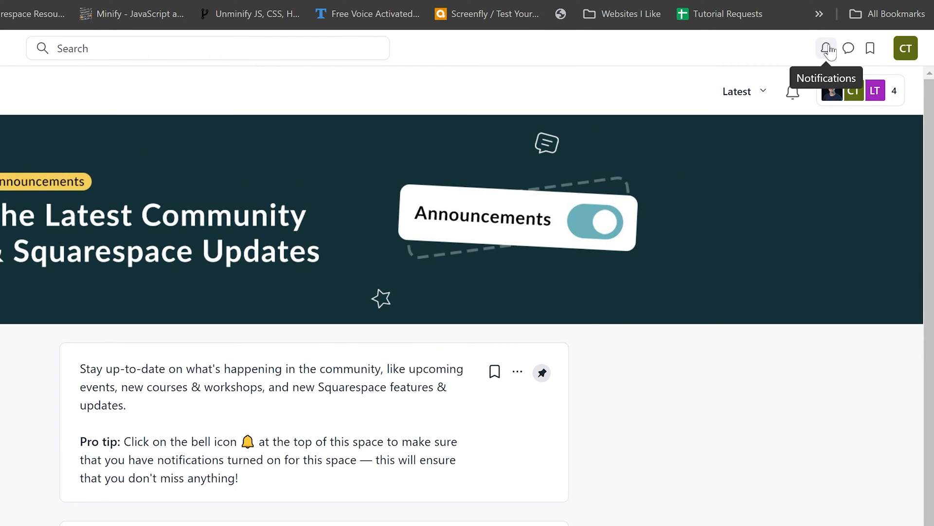
Review the notifications, direct messages, bookmarks and account options in turn.
{"action": "left_click", "coordinate": [828, 48]}
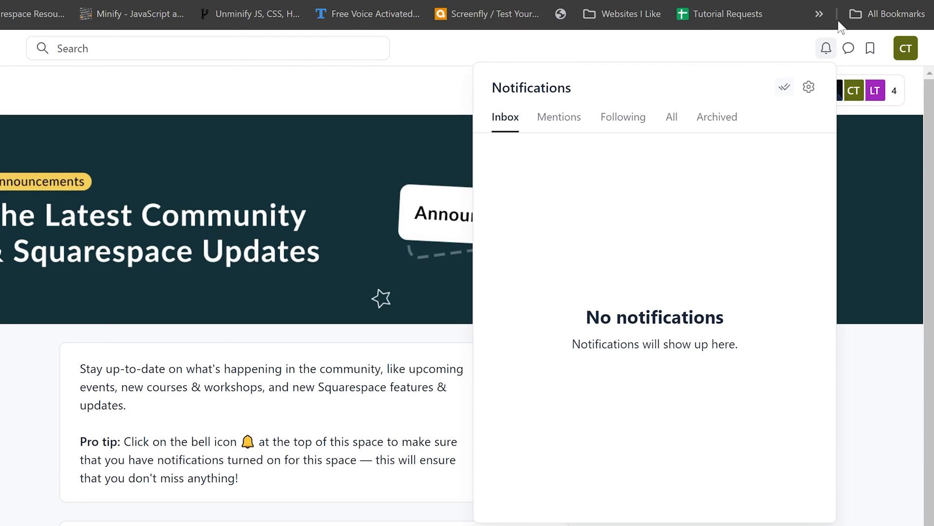
{"action": "left_click", "coordinate": [848, 49]}
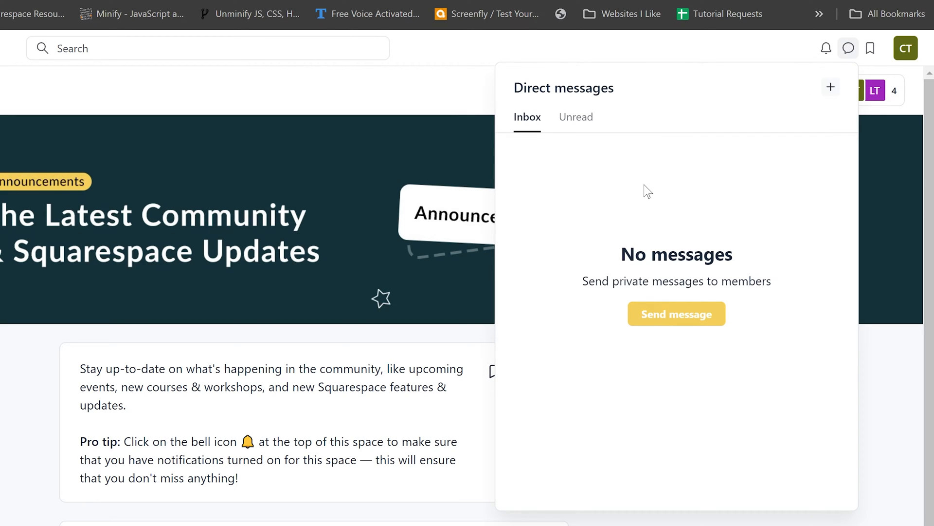
{"action": "left_click", "coordinate": [872, 49]}
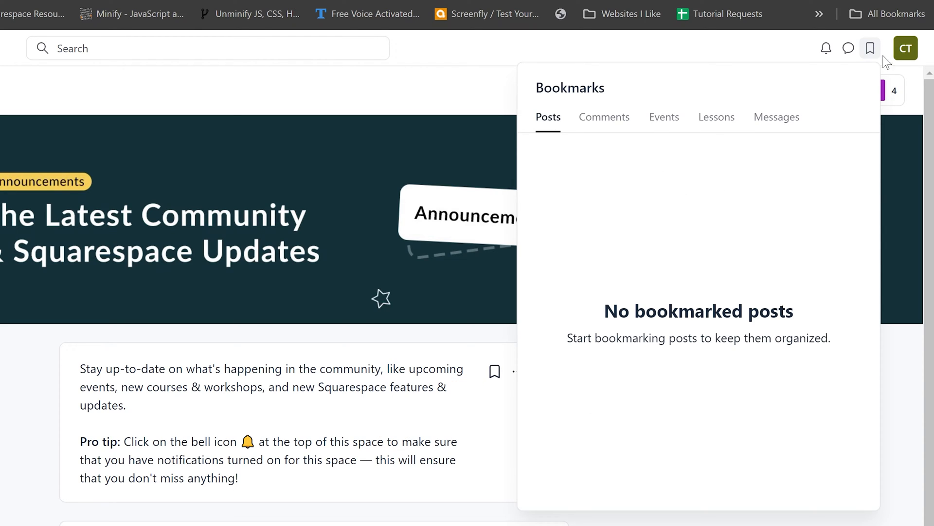
{"action": "left_click", "coordinate": [907, 50]}
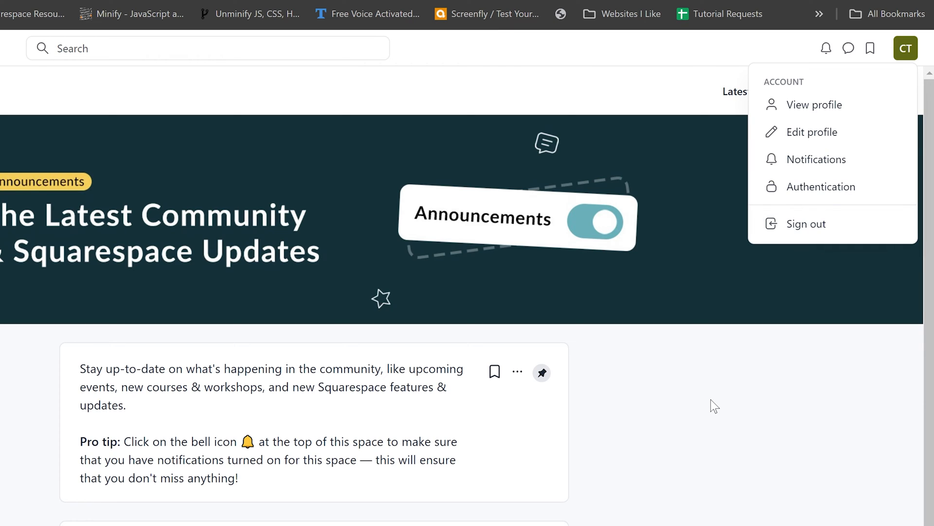
{"action": "left_click", "coordinate": [112, 355]}
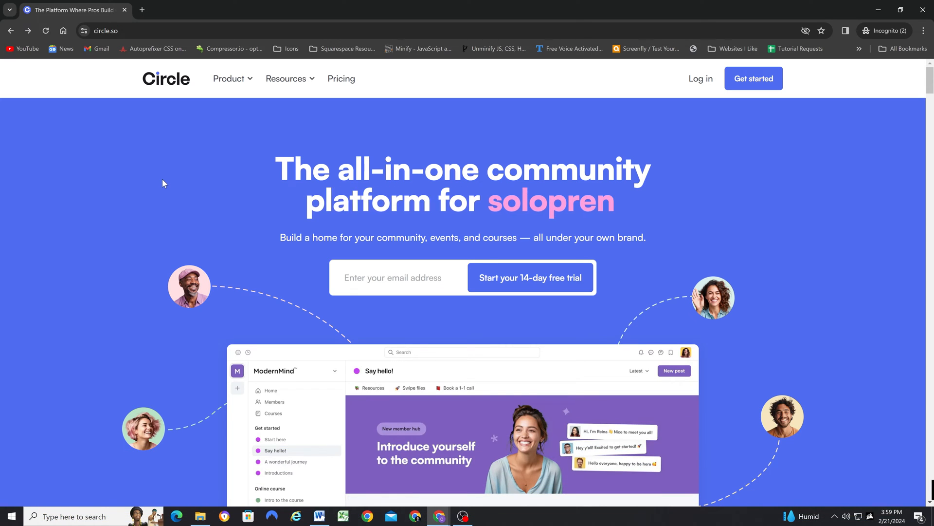
Start signing up with Circle and create a private community named "SE Web Pros" with the URL se-web-pros.
{"action": "left_click", "coordinate": [736, 82]}
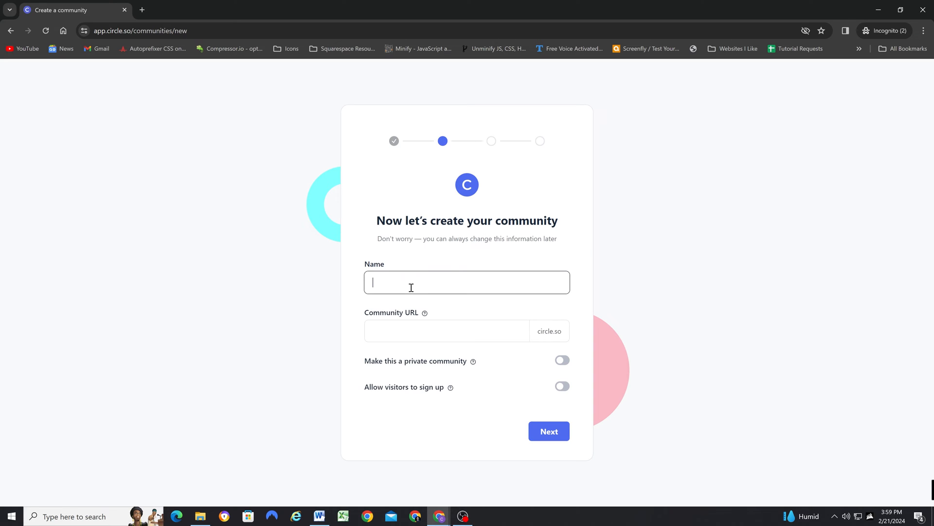
{"action": "type", "text": "SE Web Pros"}
{"action": "left_click", "coordinate": [306, 343]}
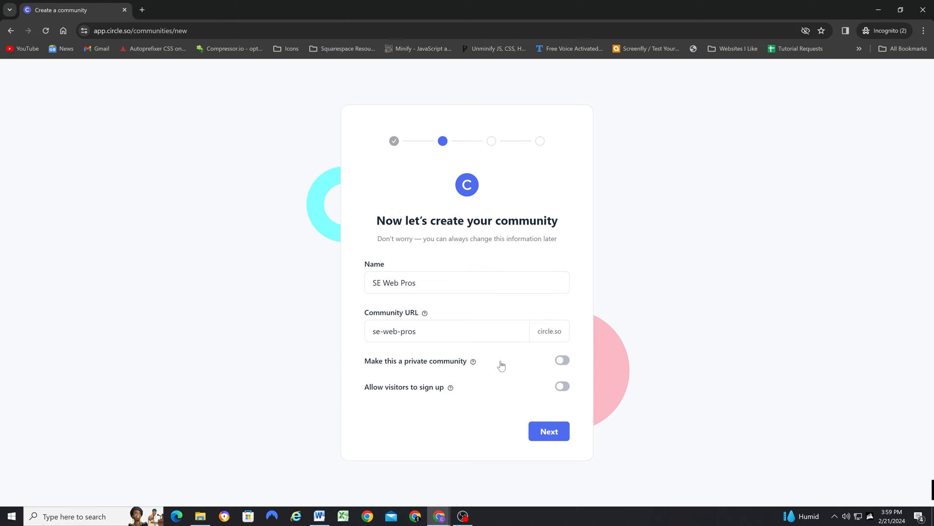
{"action": "left_click", "coordinate": [564, 361]}
{"action": "left_click", "coordinate": [547, 422]}
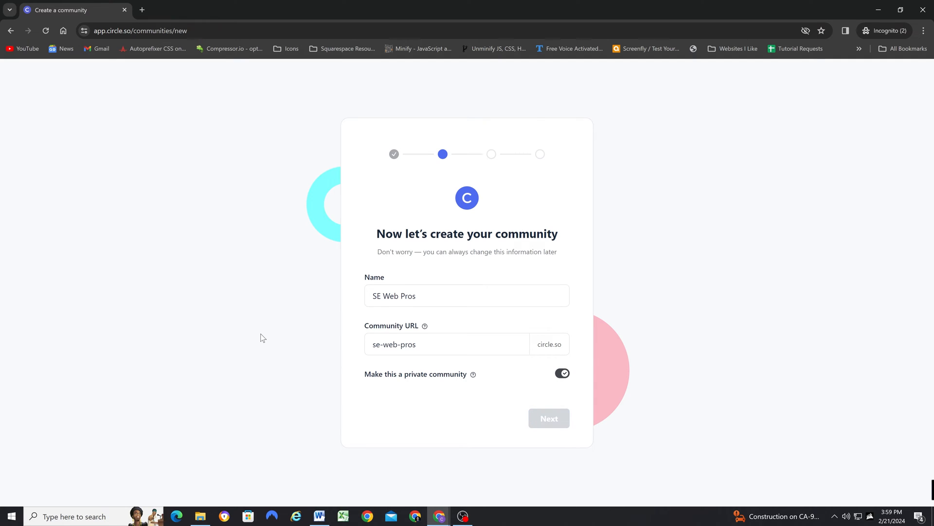
Submit the onboarding answers: "I'm an entrepreneur", "Build a new community, course, and/or host events" and revenue "$50K to $250K", leaving the referral source blank.
{"action": "left_click", "coordinate": [424, 266]}
{"action": "left_click", "coordinate": [423, 292]}
{"action": "left_click", "coordinate": [424, 314]}
{"action": "left_click", "coordinate": [424, 340]}
{"action": "left_click", "coordinate": [425, 363]}
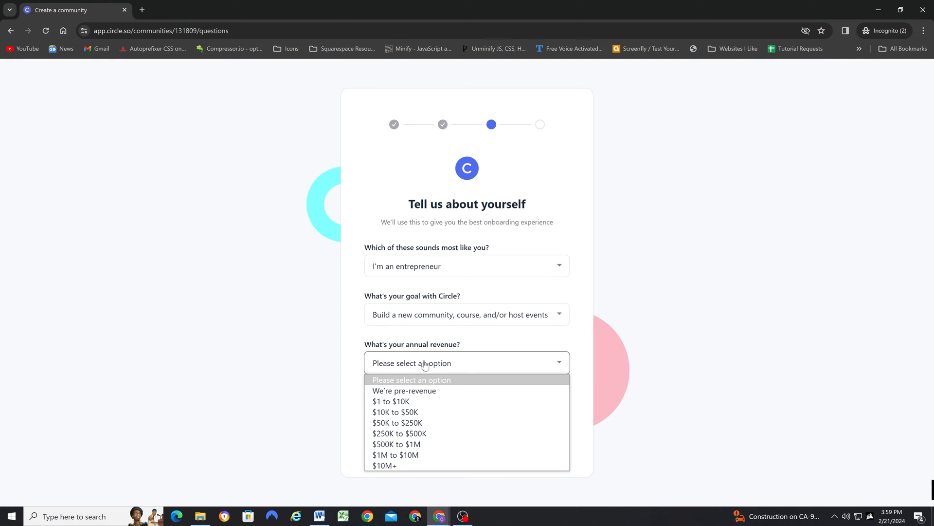
{"action": "left_click", "coordinate": [421, 422]}
{"action": "left_click", "coordinate": [422, 409]}
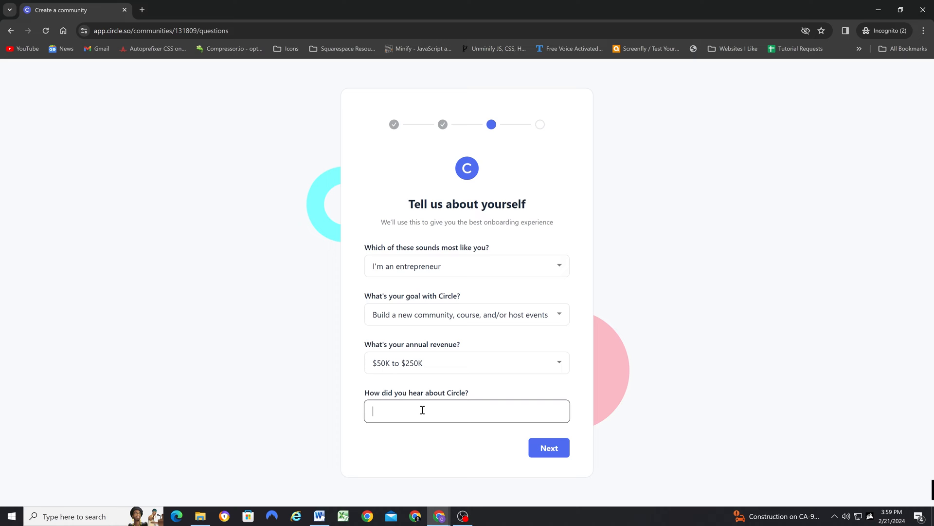
{"action": "left_click", "coordinate": [543, 444]}
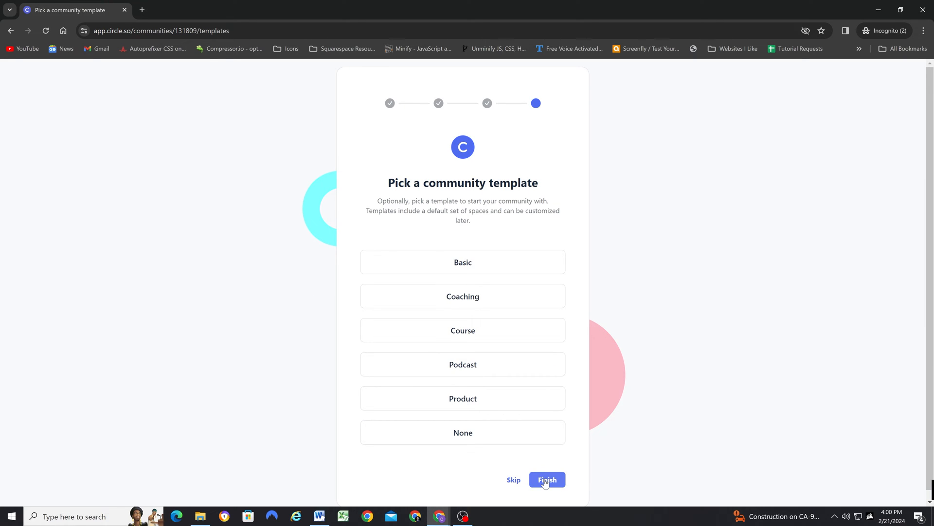
Skip choosing a community template and decline the free demo offer.
{"action": "left_click", "coordinate": [514, 480]}
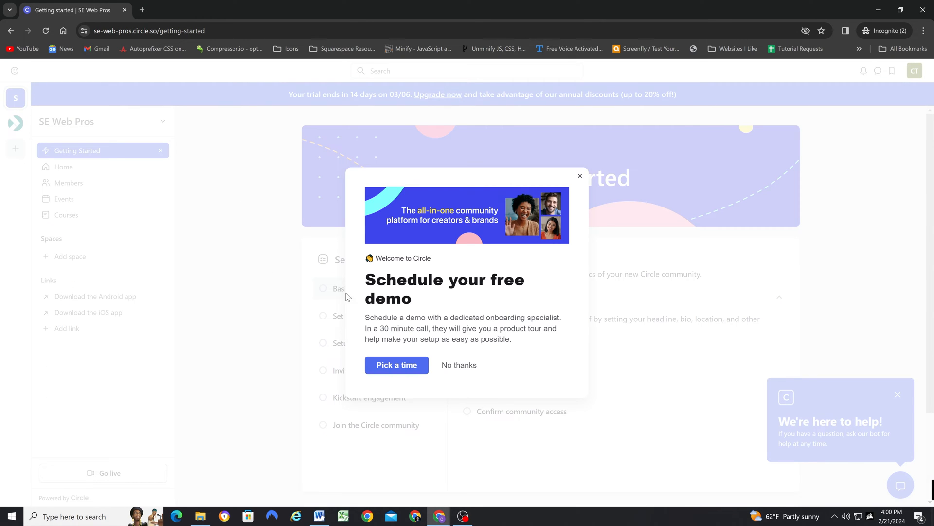
{"action": "left_click", "coordinate": [459, 366]}
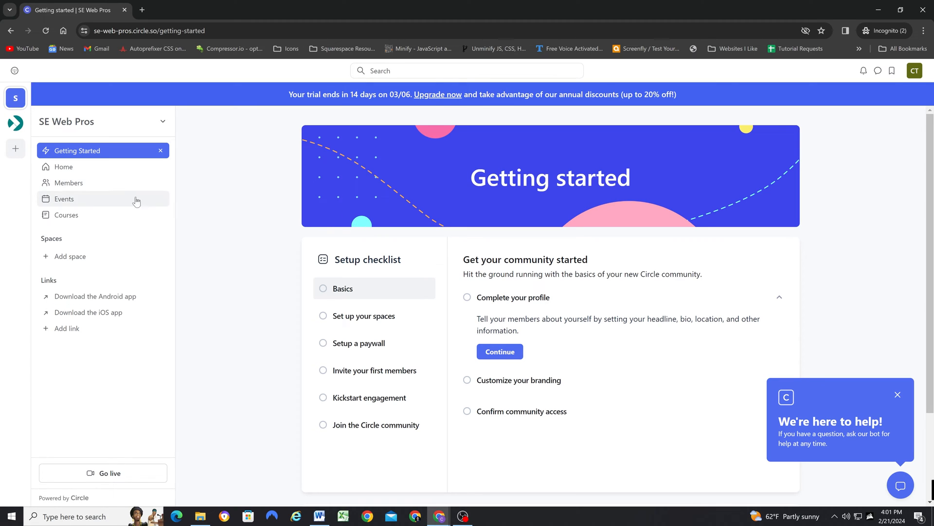
View the new community's Events page and return to the Getting Started checklist.
{"action": "left_click", "coordinate": [85, 199]}
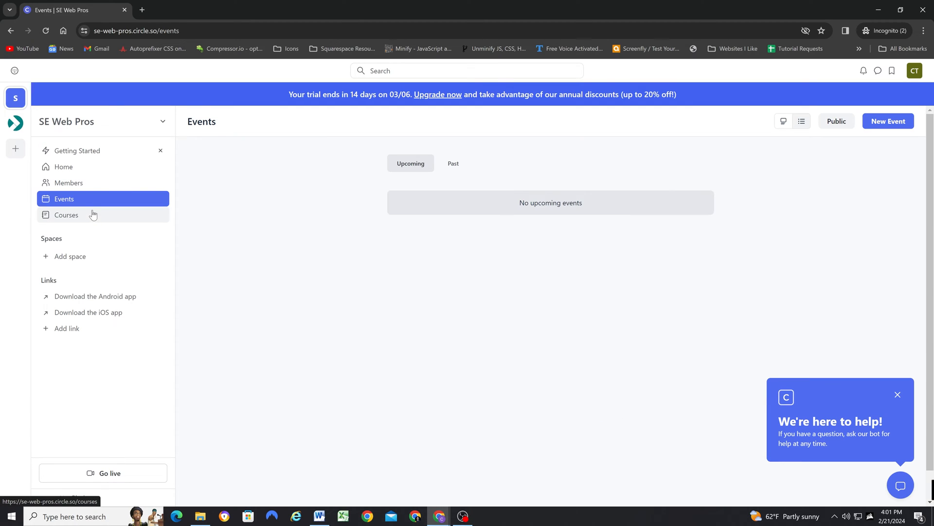
{"action": "left_click", "coordinate": [84, 151]}
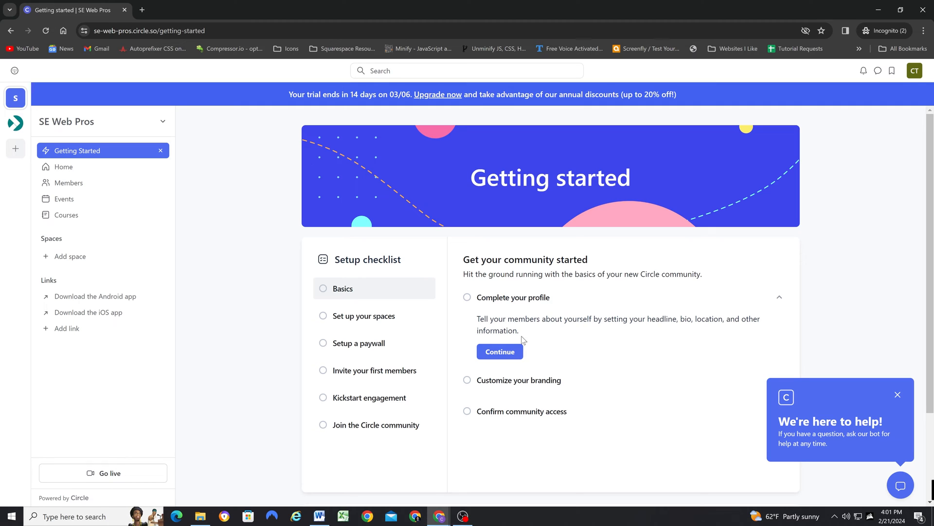
Begin the "Complete your profile" task and set the profile headline to "CEO, Admin".
{"action": "left_click", "coordinate": [506, 354]}
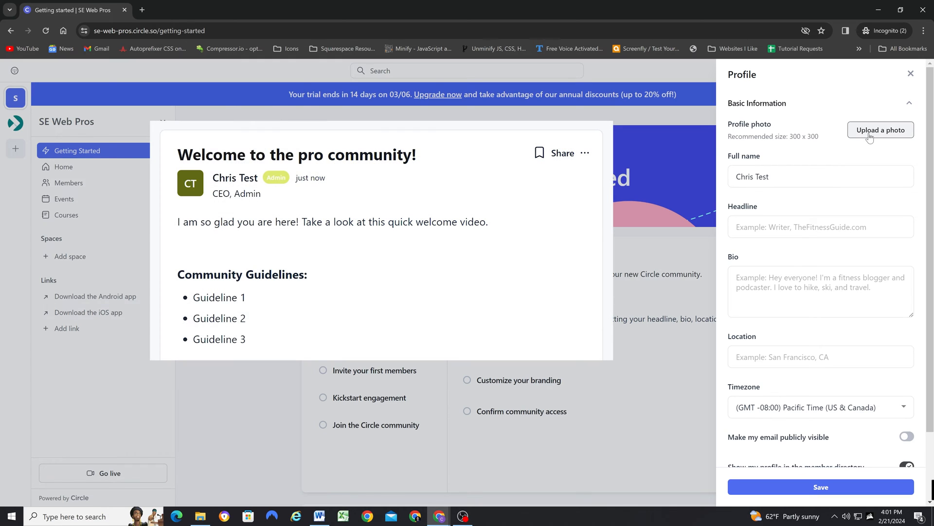
{"action": "left_click_drag", "start_coordinate": [788, 172], "coordinate": [734, 173]}
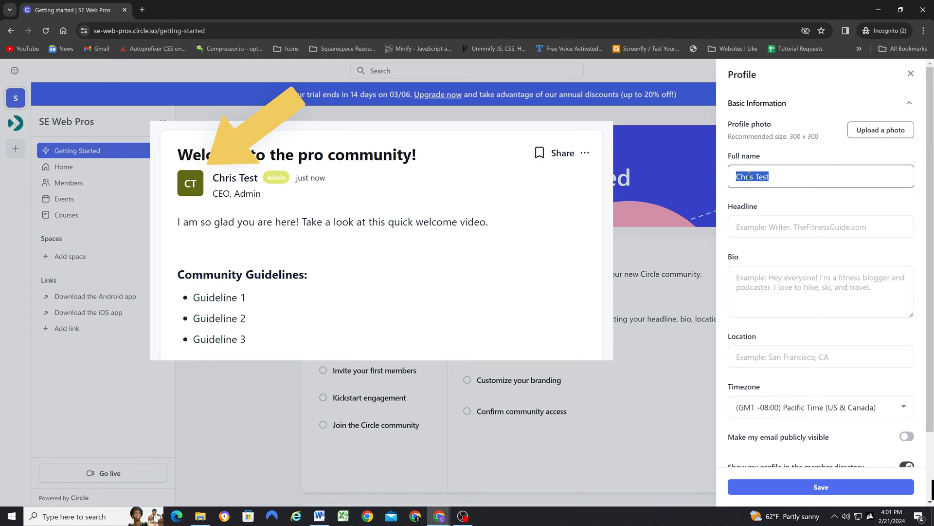
{"action": "left_click", "coordinate": [759, 228]}
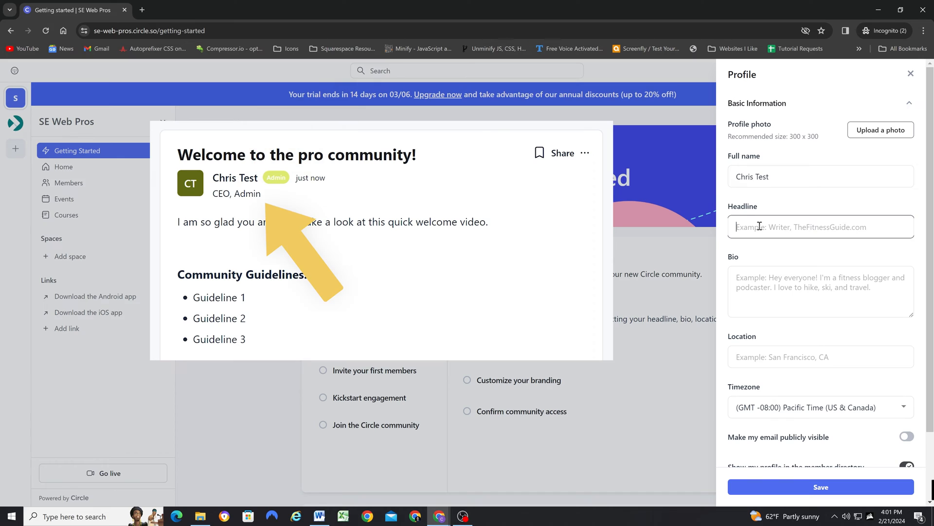
{"action": "type", "text": "CEO, Admin"}
Enter the profile bio "Hi Everyone! I am a web designer living in Sacramento California. I love to teach and create websites for small businesses.".
{"action": "left_click", "coordinate": [768, 283]}
{"action": "type", "text": "Hi Everyone! I am a web designer living in Sacramento c"}
{"action": "type", "text": "alifornia. I love to teach and create websites for small businesses."}
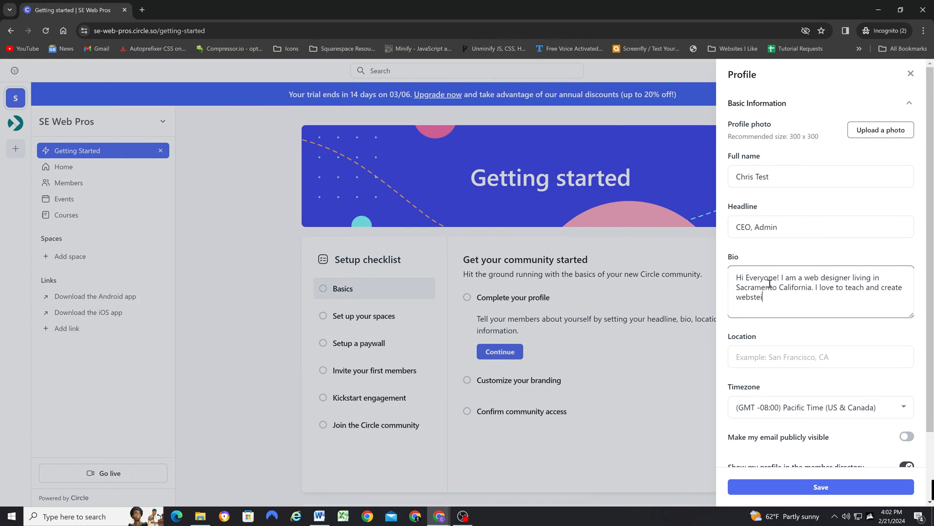
Set the profile location to "Sacramento, CA.".
{"action": "scroll", "coordinate": [779, 277], "scroll_direction": "down", "scroll_amount": 2}
{"action": "left_click", "coordinate": [779, 275]}
{"action": "type", "text": "Sacramento, CA."}
{"action": "left_click", "coordinate": [803, 369]}
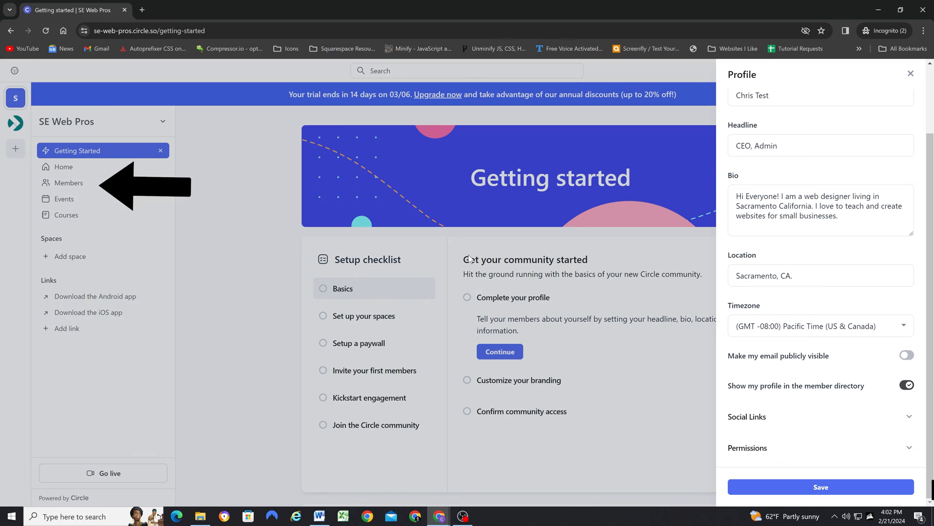
Enter schwartz-edmisten.com as the website in the profile's social links and view the messaging permissions.
{"action": "left_click", "coordinate": [909, 416]}
{"action": "left_click", "coordinate": [770, 183]}
{"action": "type", "text": "schwartz-edmisten.com"}
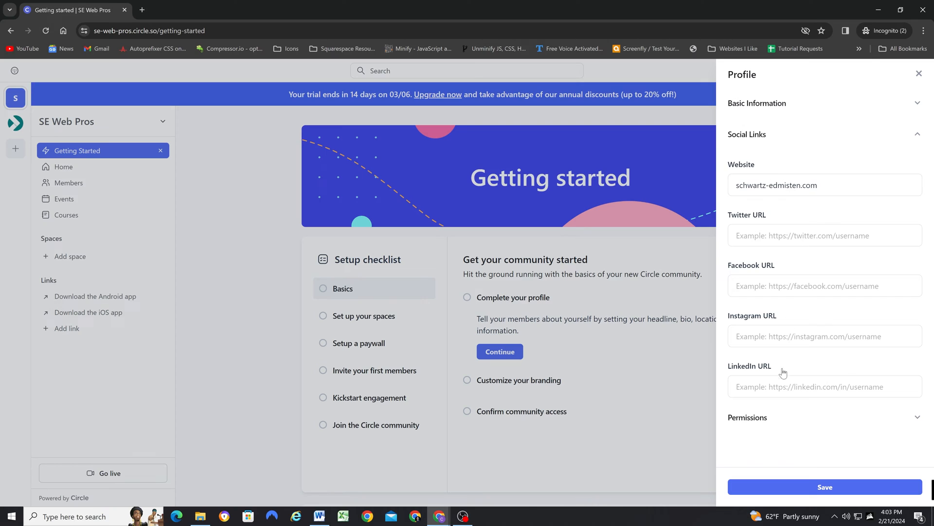
{"action": "left_click", "coordinate": [779, 419]}
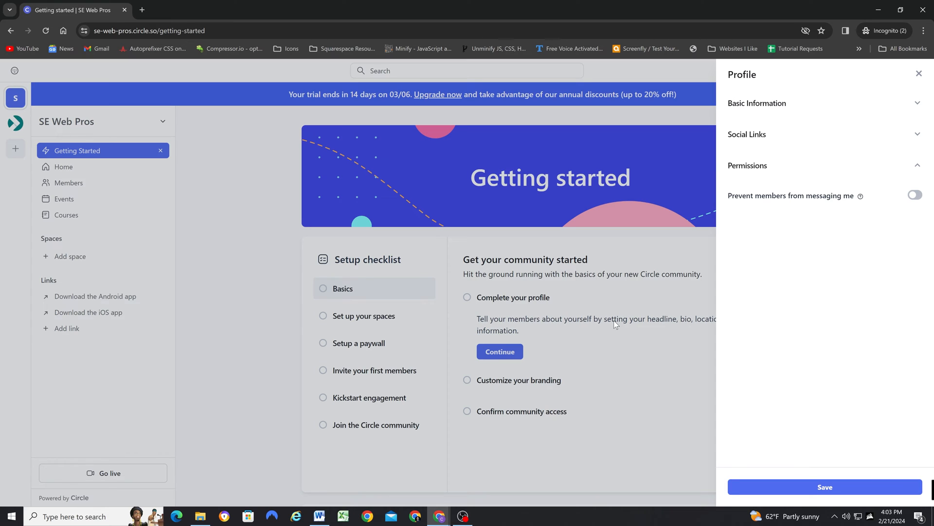
{"action": "left_click", "coordinate": [917, 133]}
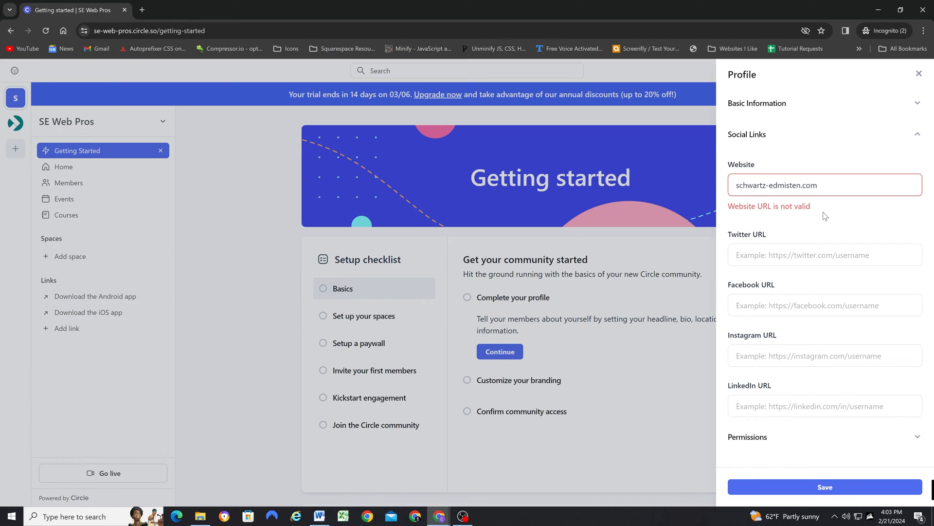
{"action": "left_click", "coordinate": [737, 190]}
{"action": "type", "text": "https"}
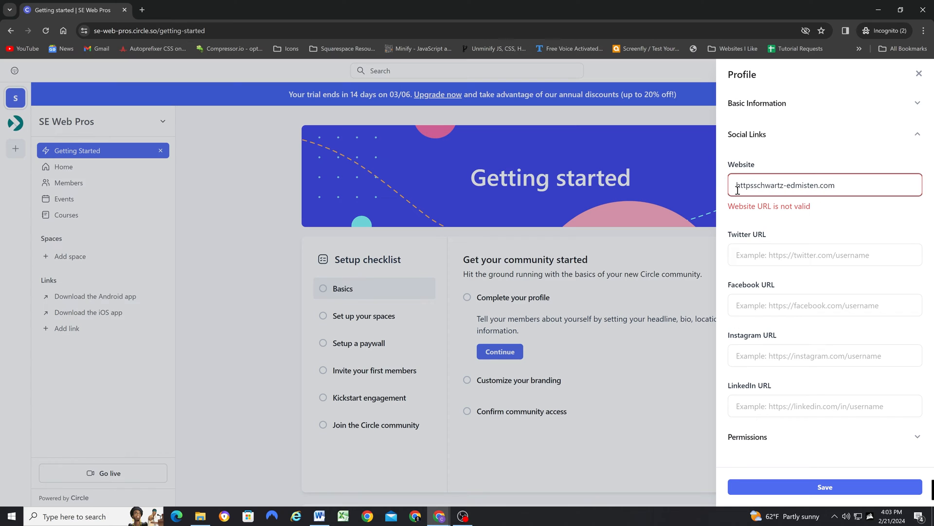
{"action": "type", "text": "://www."}
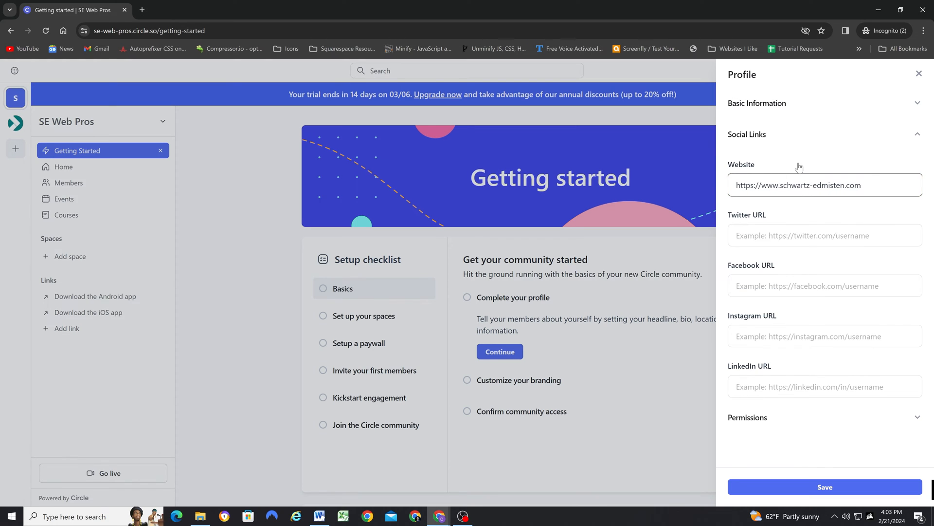
{"action": "left_click", "coordinate": [824, 486]}
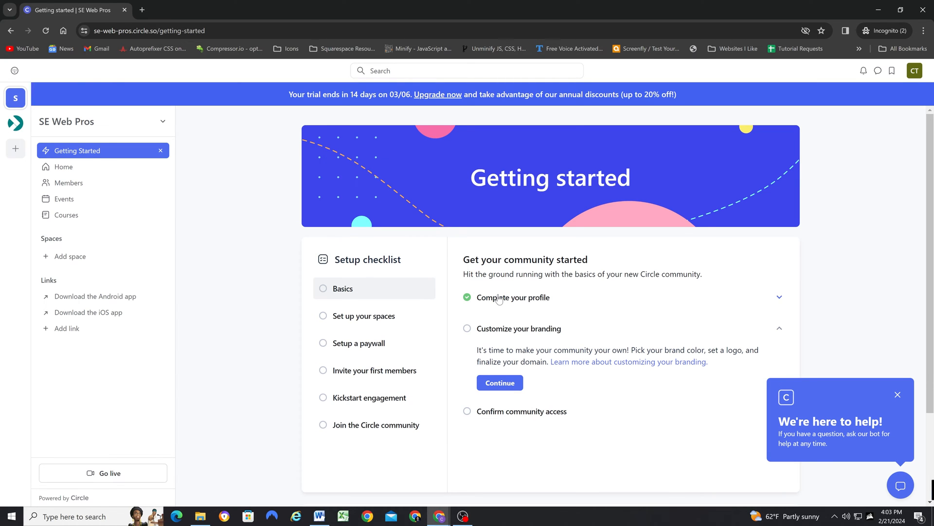
Set the community's brand color to #DEEA72 in the branding customization and save it.
{"action": "scroll", "coordinate": [499, 297], "scroll_direction": "down", "scroll_amount": 1}
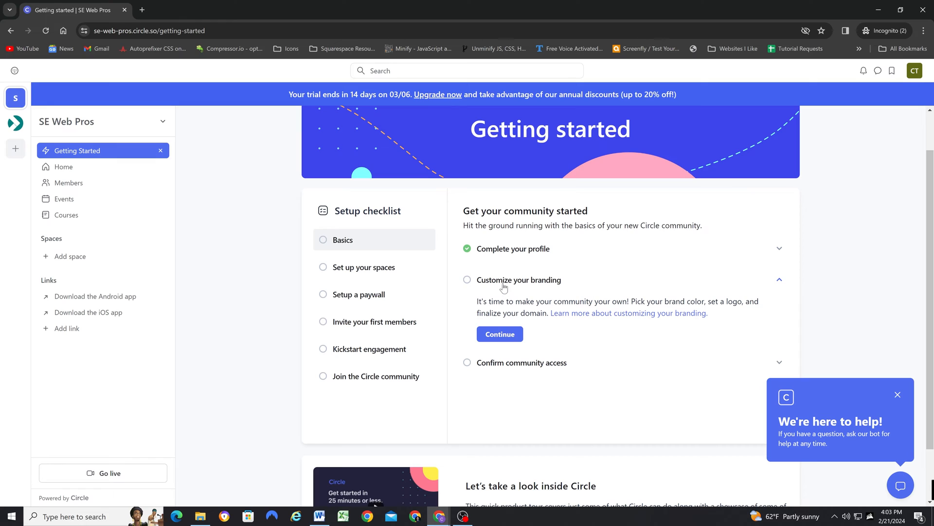
{"action": "left_click", "coordinate": [497, 335]}
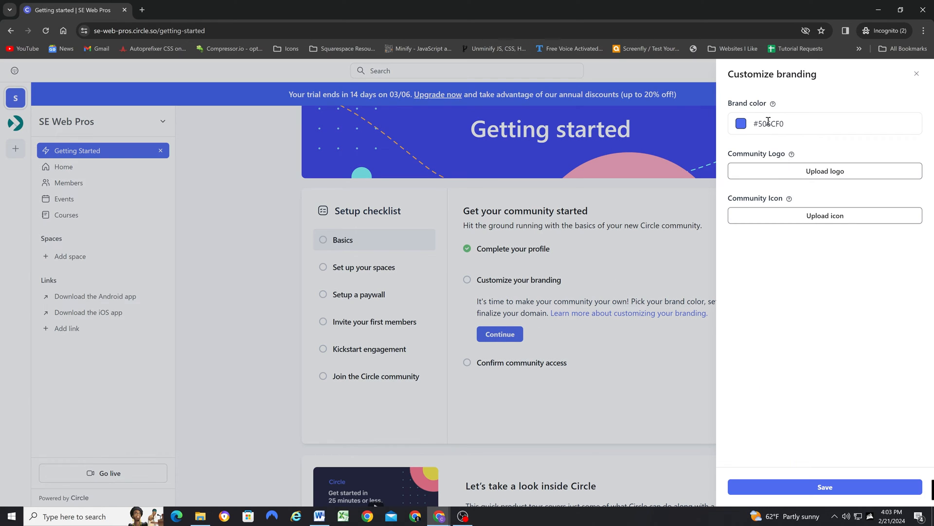
{"action": "left_click", "coordinate": [742, 125]}
{"action": "left_click_drag", "start_coordinate": [776, 196], "coordinate": [763, 196]}
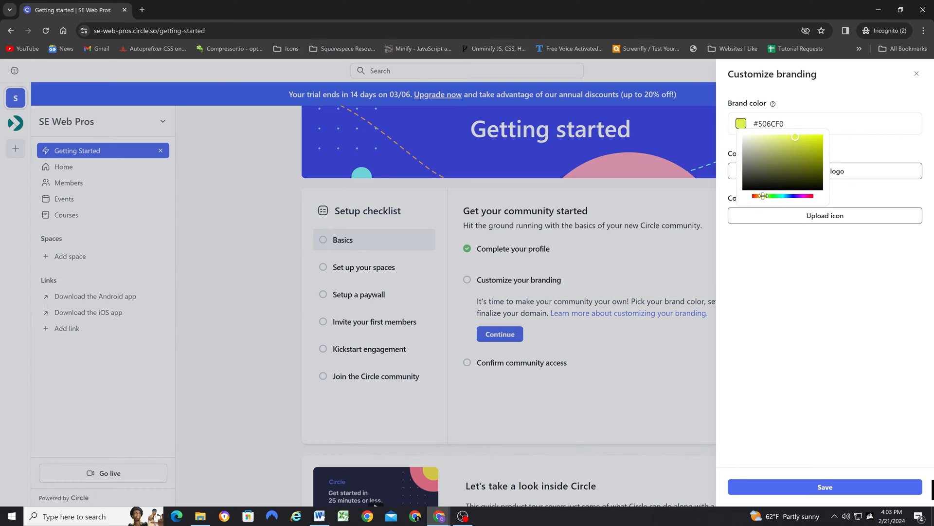
{"action": "left_click", "coordinate": [784, 139]}
{"action": "left_click", "coordinate": [823, 91]}
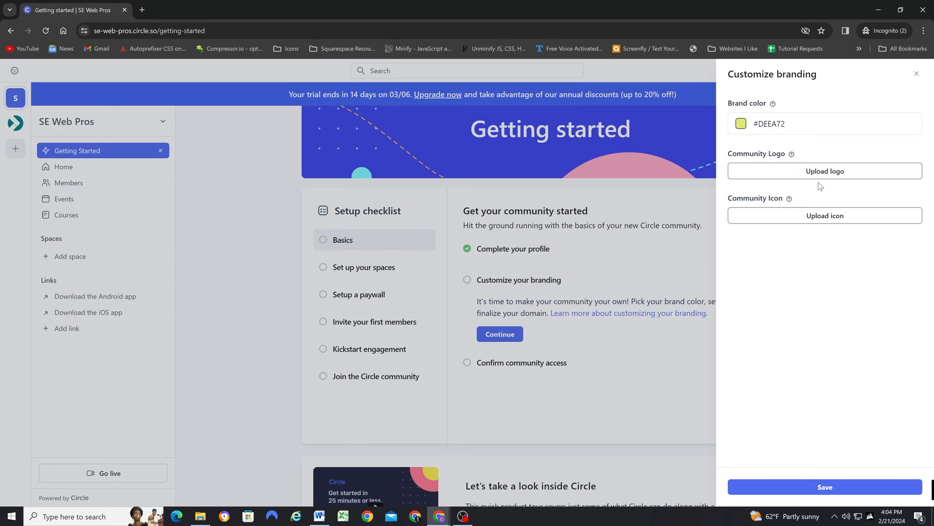
{"action": "left_click", "coordinate": [819, 488]}
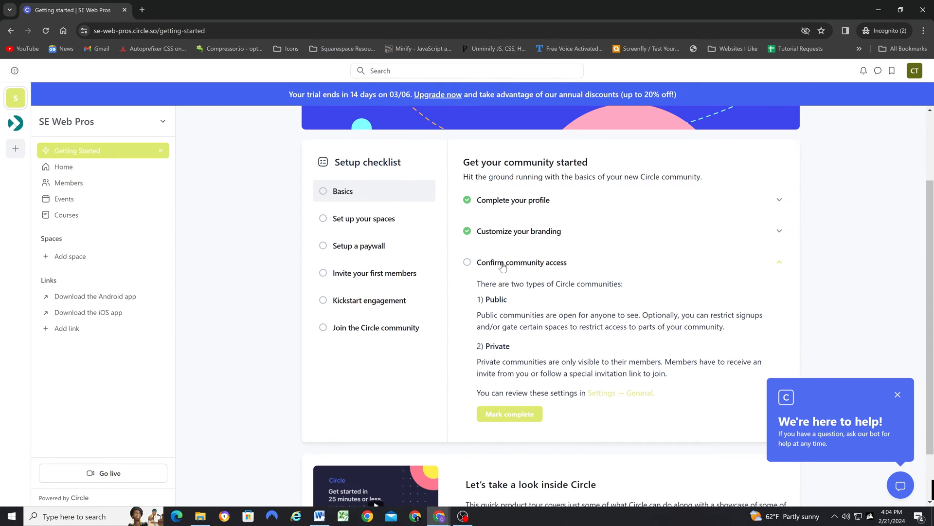
Review the public and private community types and mark the community access task complete.
{"action": "scroll", "coordinate": [496, 265], "scroll_direction": "down", "scroll_amount": 1}
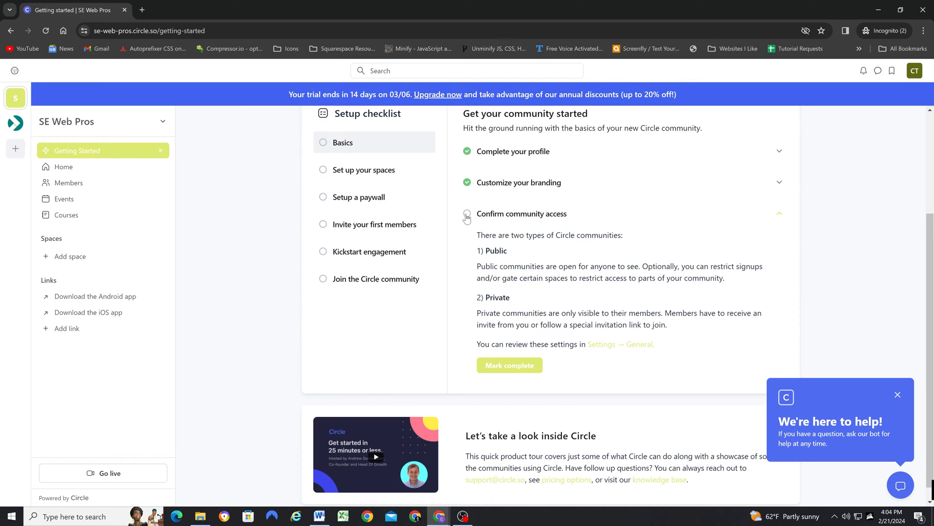
{"action": "left_click", "coordinate": [491, 366]}
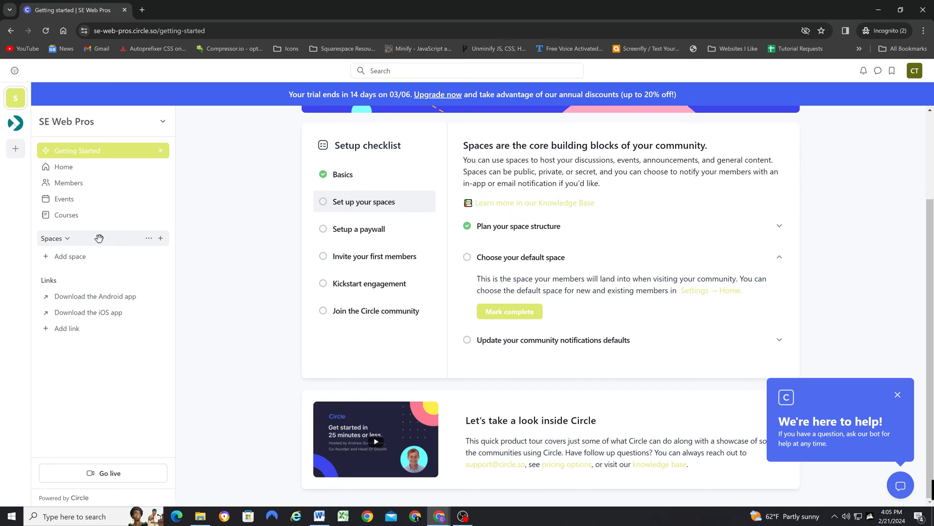
Edit the "Spaces" space group and rename it "Welcome.".
{"action": "mouse_move", "coordinate": [90, 239]}
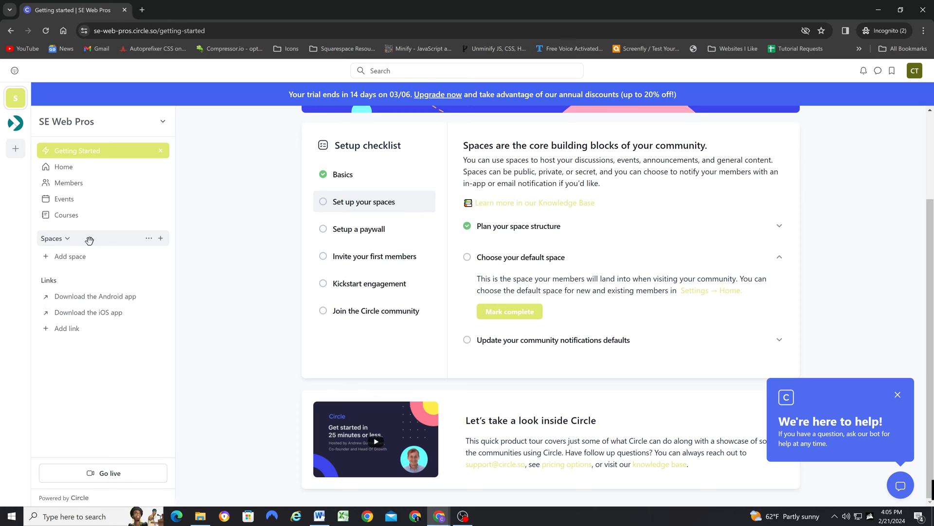
{"action": "left_click", "coordinate": [149, 239]}
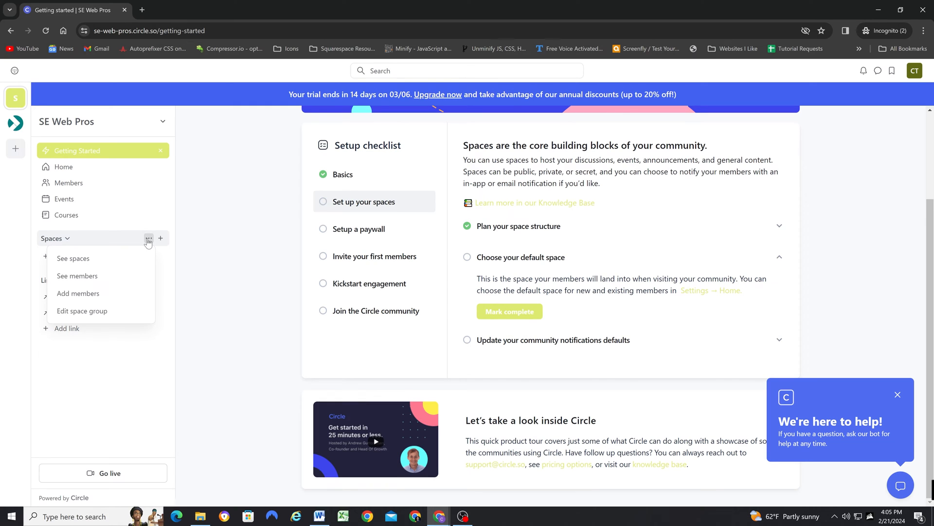
{"action": "left_click", "coordinate": [97, 311]}
{"action": "left_click_drag", "start_coordinate": [332, 189], "coordinate": [295, 188]}
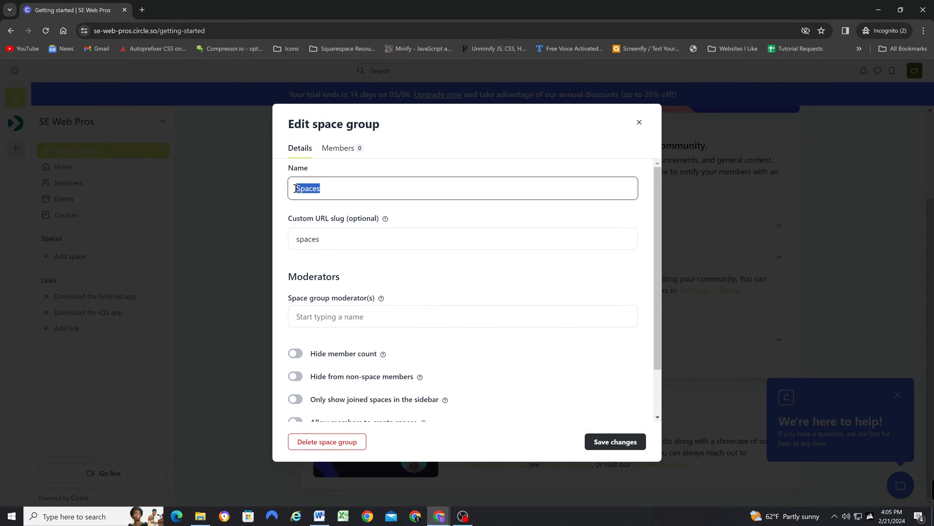
{"action": "type", "text": "Welcome"}
Enable hiding the member count and automatically adding members to new spaces within the Welcome group, and save the changes.
{"action": "scroll", "coordinate": [365, 256], "scroll_direction": "down", "scroll_amount": 2}
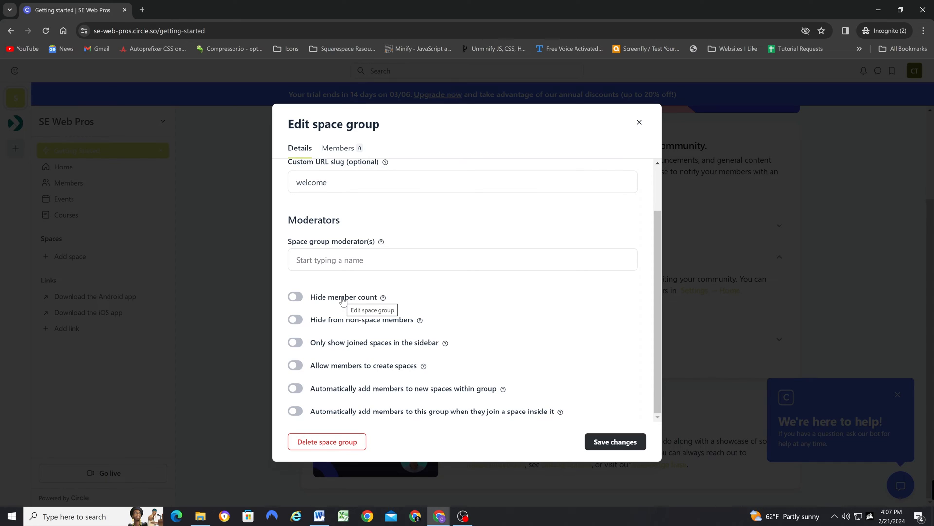
{"action": "left_click", "coordinate": [316, 300]}
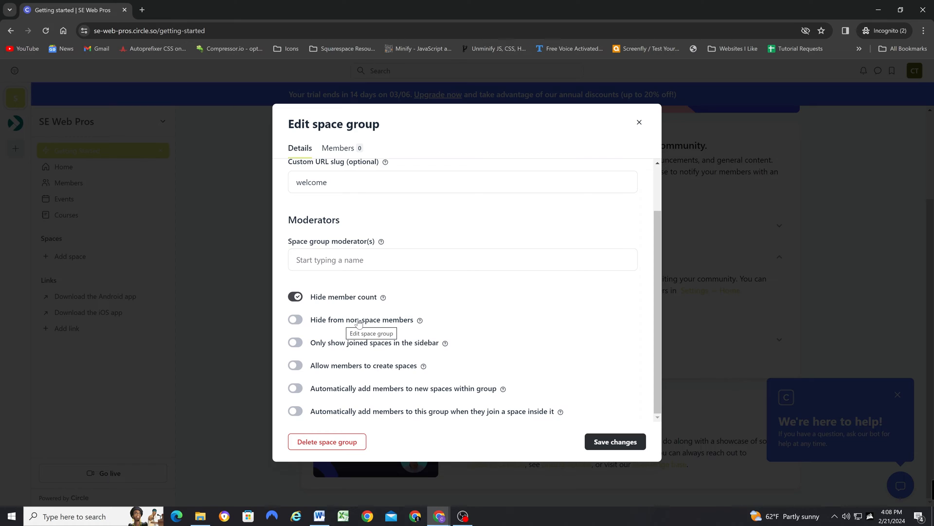
{"action": "scroll", "coordinate": [403, 292], "scroll_direction": "up", "scroll_amount": 2}
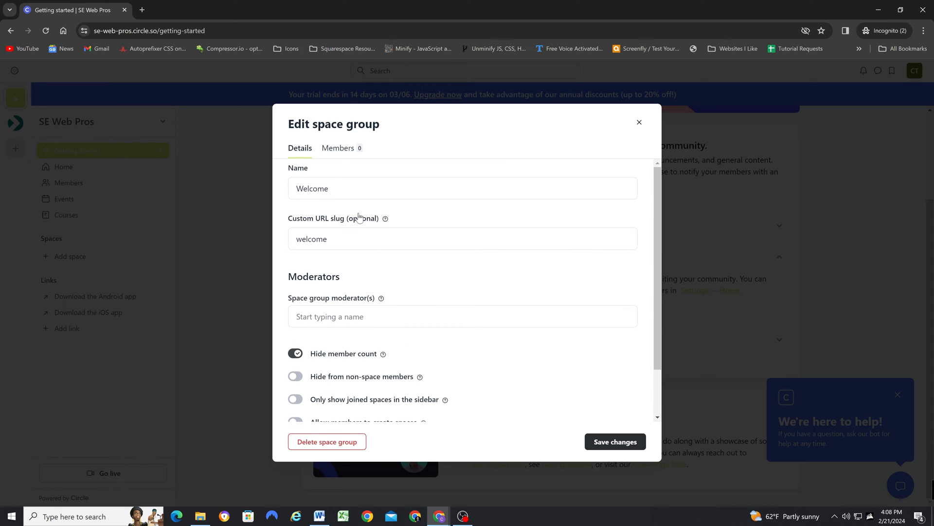
{"action": "scroll", "coordinate": [360, 233], "scroll_direction": "down", "scroll_amount": 2}
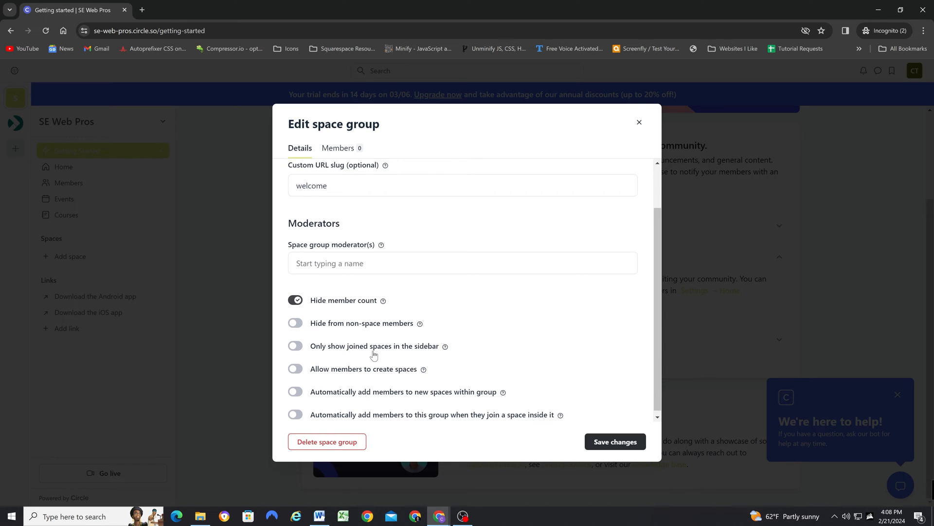
{"action": "scroll", "coordinate": [373, 346], "scroll_direction": "up", "scroll_amount": 1}
{"action": "scroll", "coordinate": [370, 382], "scroll_direction": "down", "scroll_amount": 1}
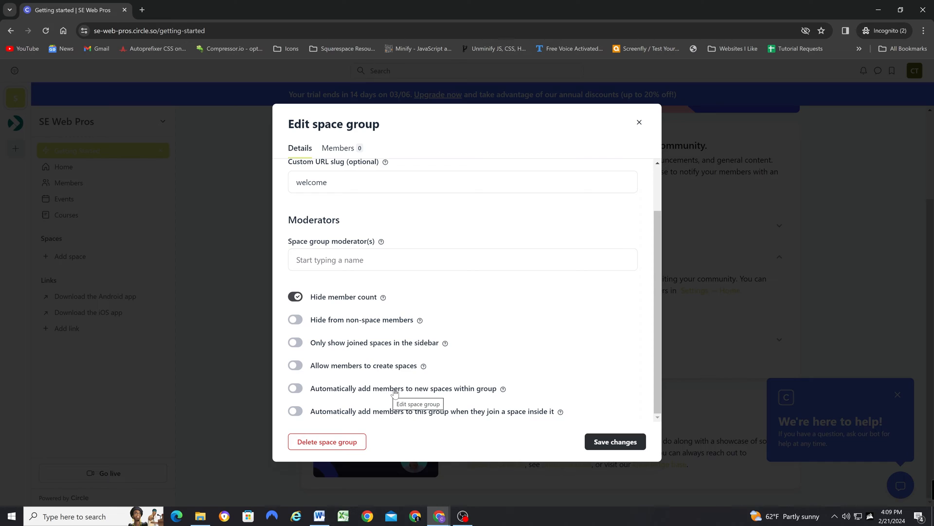
{"action": "left_click", "coordinate": [334, 391]}
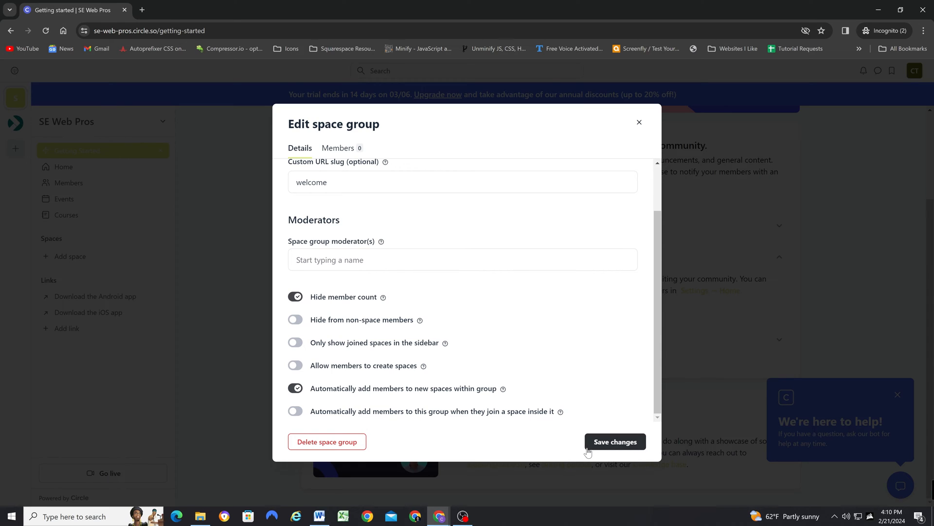
{"action": "left_click", "coordinate": [613, 443]}
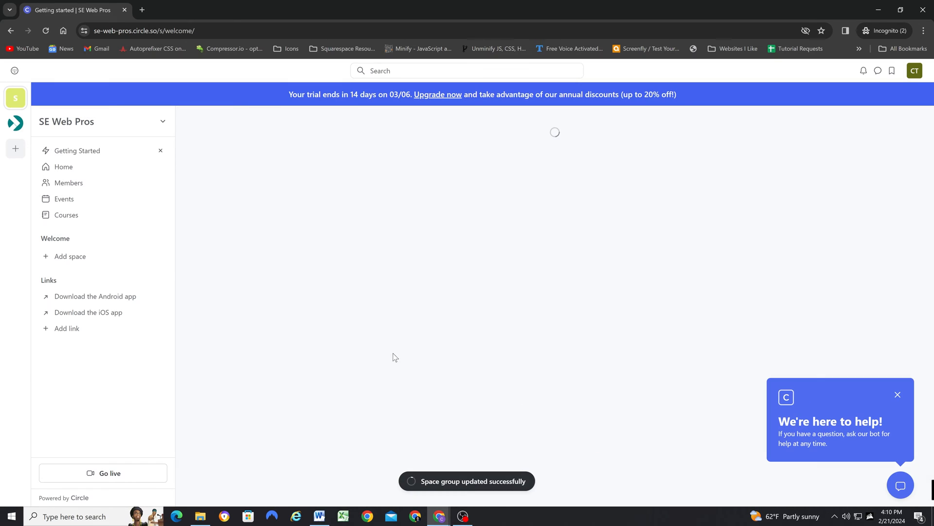
Add a Posts space to the Welcome group and name it "Start Here.".
{"action": "left_click", "coordinate": [70, 258]}
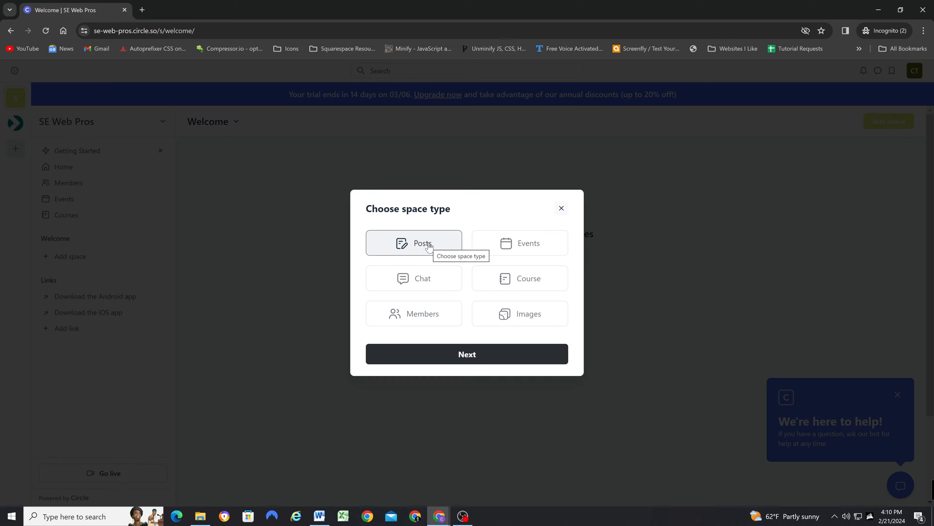
{"action": "left_click", "coordinate": [422, 354]}
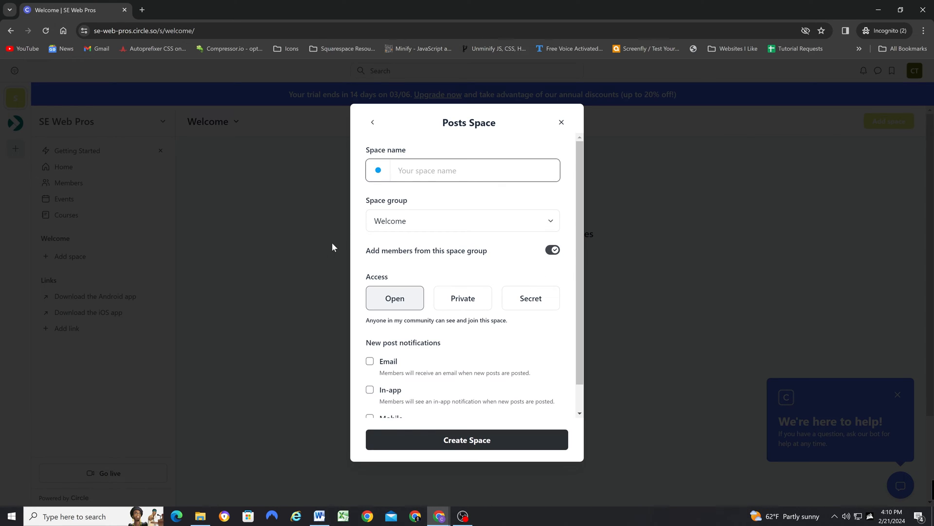
{"action": "type", "text": "Star Here"}
{"action": "left_click", "coordinate": [412, 171]}
{"action": "type", "text": "t"}
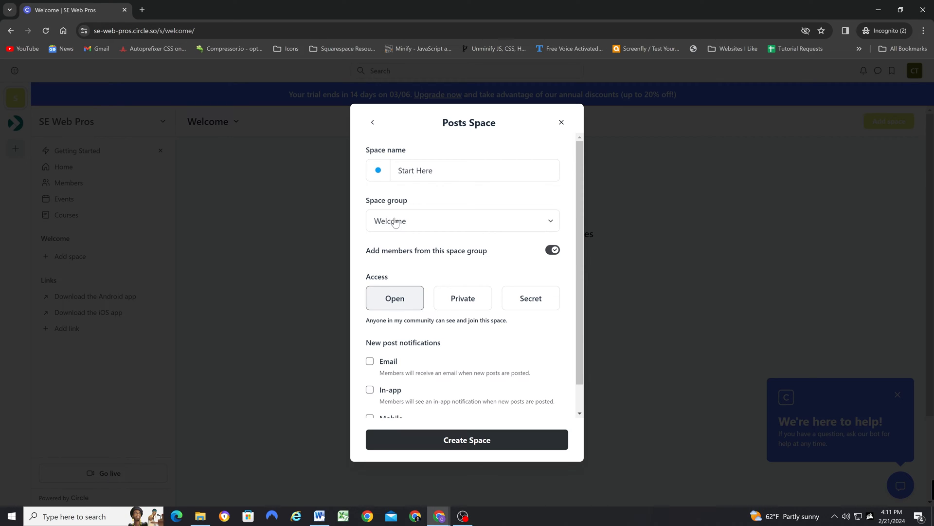
Try the Private and Secret access options for the new space, and return it to Open.
{"action": "scroll", "coordinate": [395, 253], "scroll_direction": "down", "scroll_amount": 1}
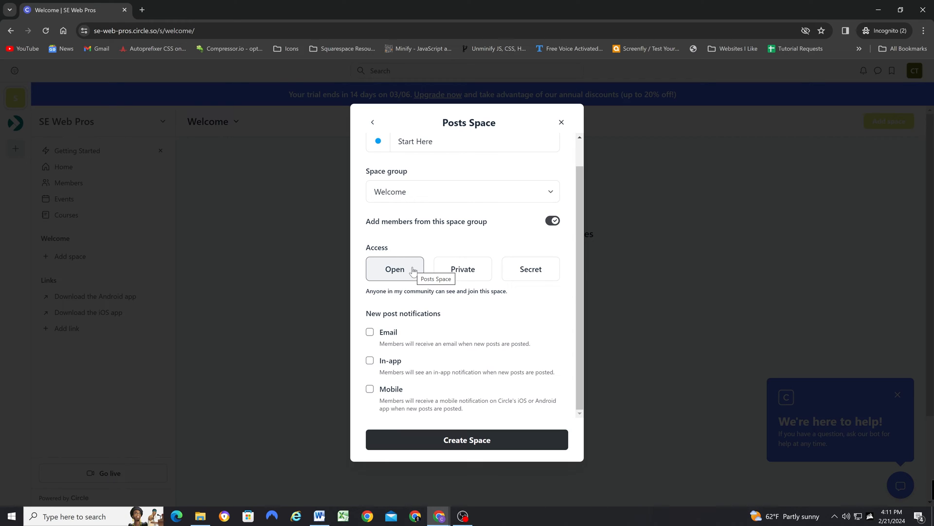
{"action": "left_click", "coordinate": [472, 272]}
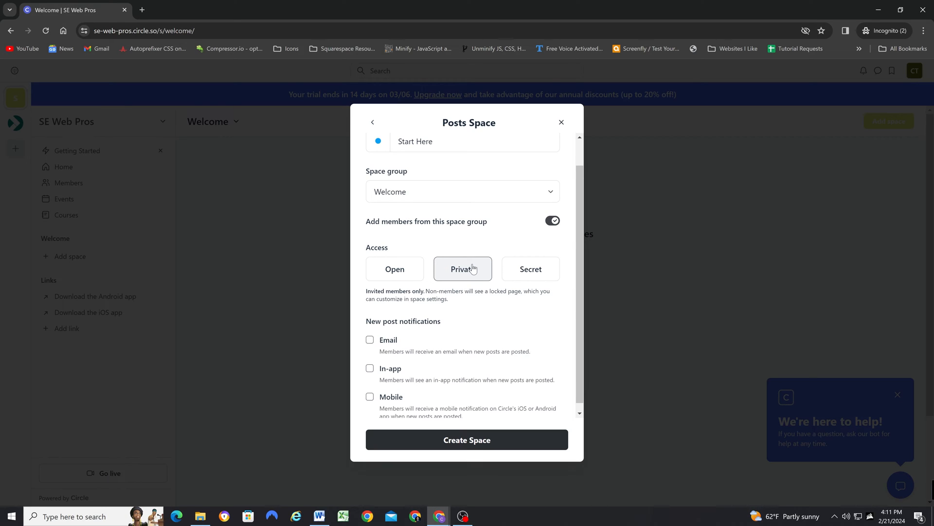
{"action": "left_click", "coordinate": [537, 273]}
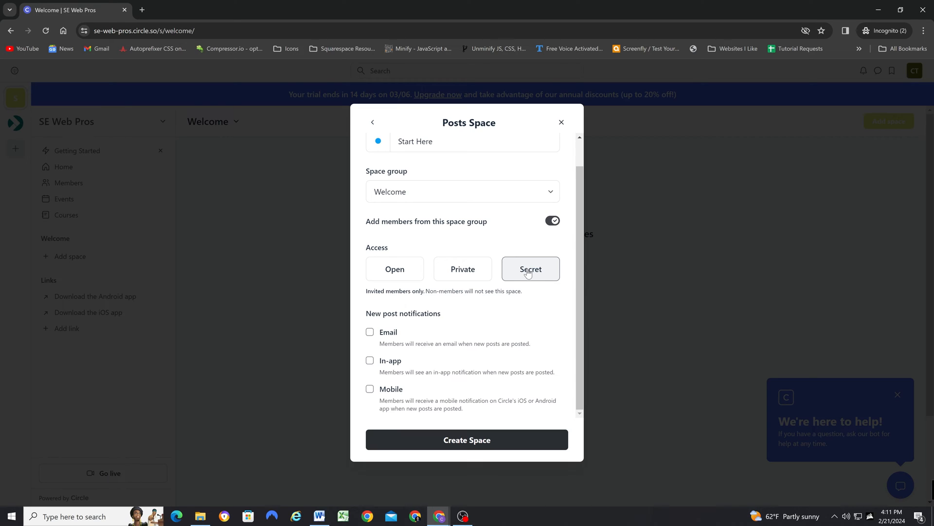
{"action": "left_click", "coordinate": [402, 271]}
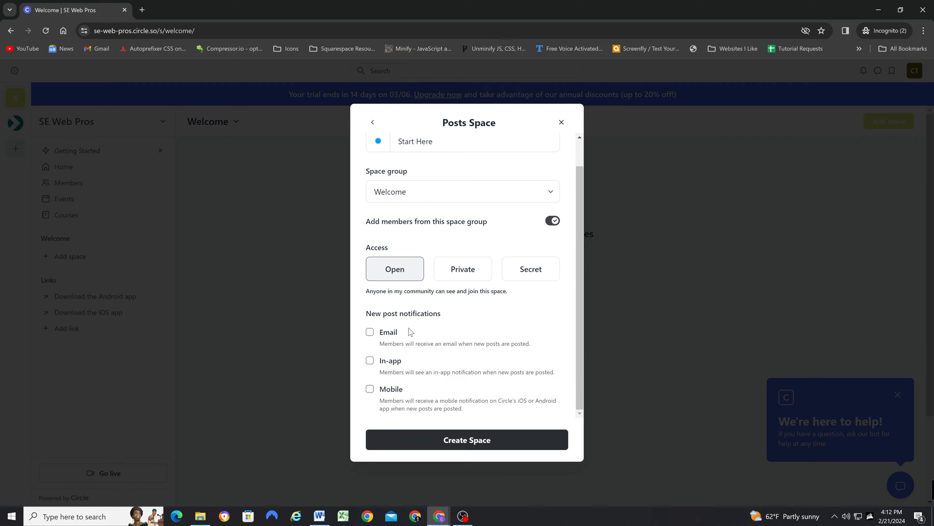
Review the new space's settings and create it with all new post notifications left off.
{"action": "scroll", "coordinate": [409, 331], "scroll_direction": "up", "scroll_amount": 1}
{"action": "scroll", "coordinate": [417, 359], "scroll_direction": "down", "scroll_amount": 1}
{"action": "scroll", "coordinate": [417, 336], "scroll_direction": "up", "scroll_amount": 1}
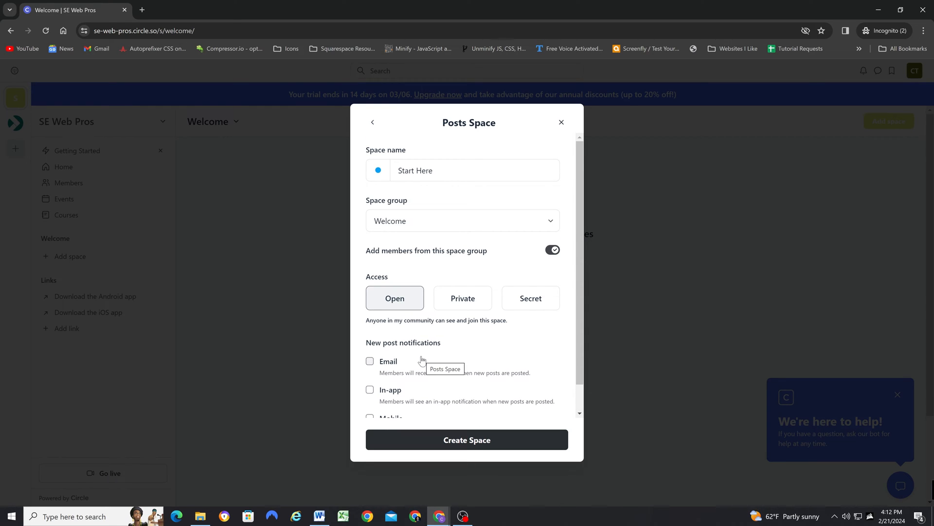
{"action": "scroll", "coordinate": [422, 359], "scroll_direction": "down", "scroll_amount": 1}
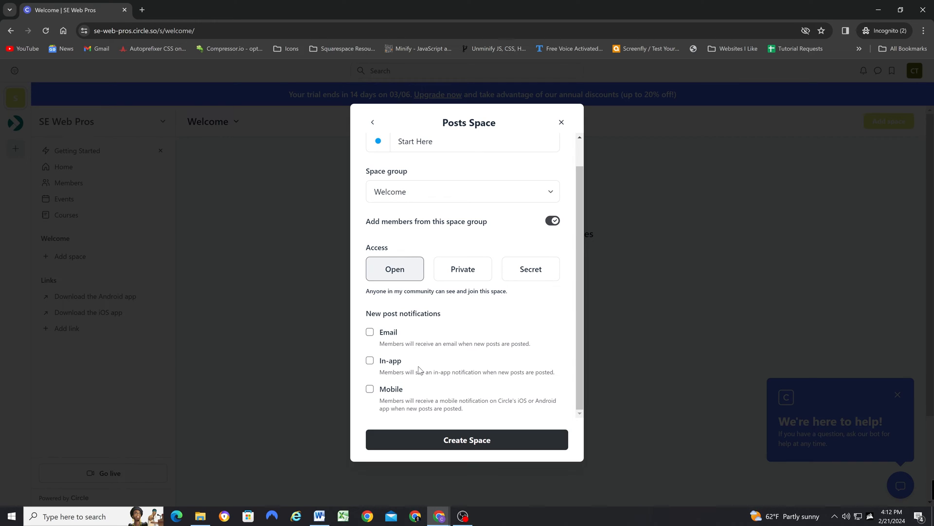
{"action": "left_click", "coordinate": [433, 439]}
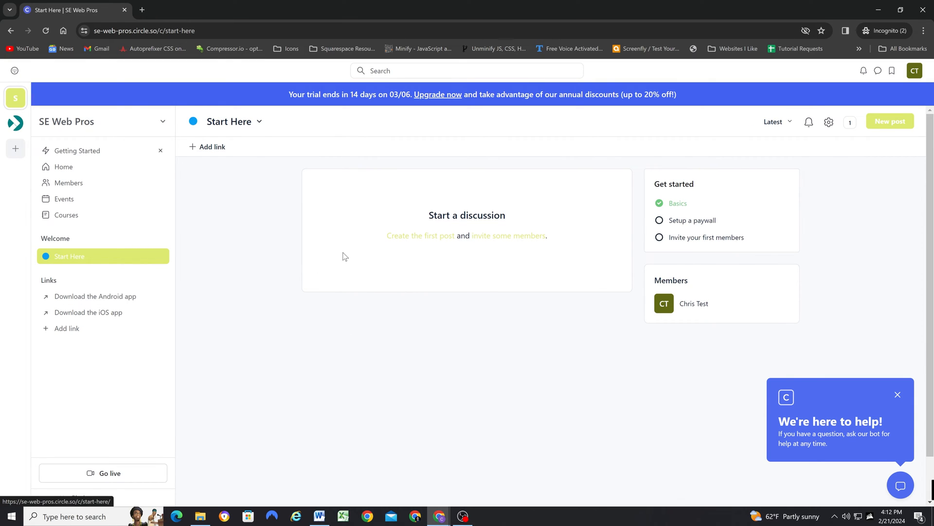
Start a post in Start Here titled "Welcome to the pro community!" with the text "I am so glad you are here!".
{"action": "left_click", "coordinate": [422, 240]}
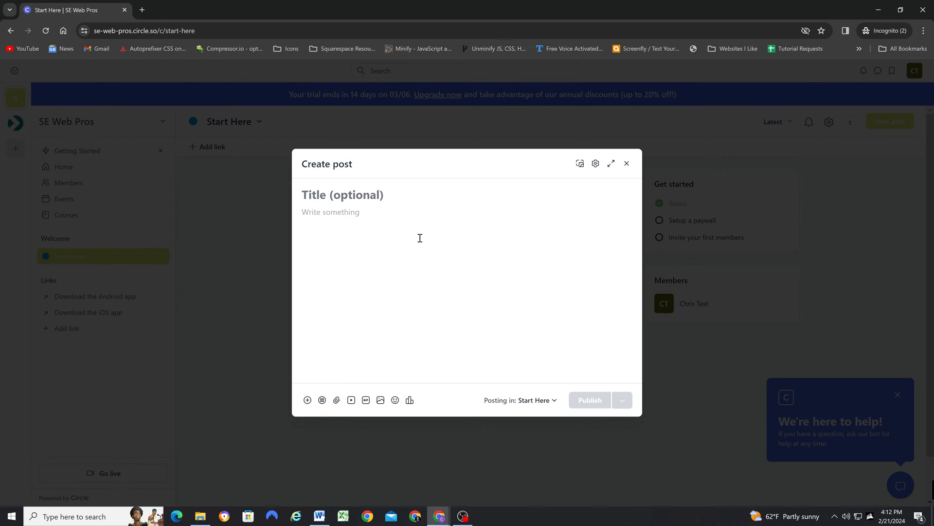
{"action": "left_click", "coordinate": [627, 163]}
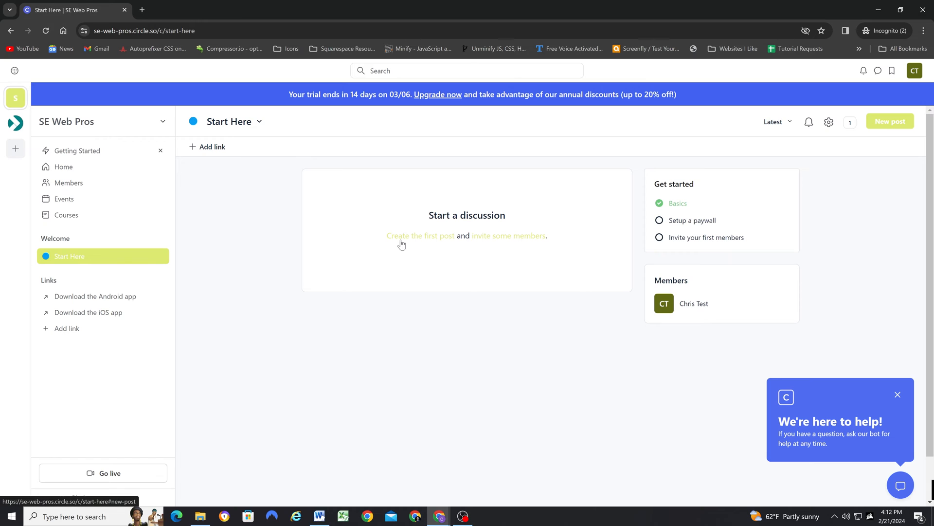
{"action": "left_click", "coordinate": [890, 121]}
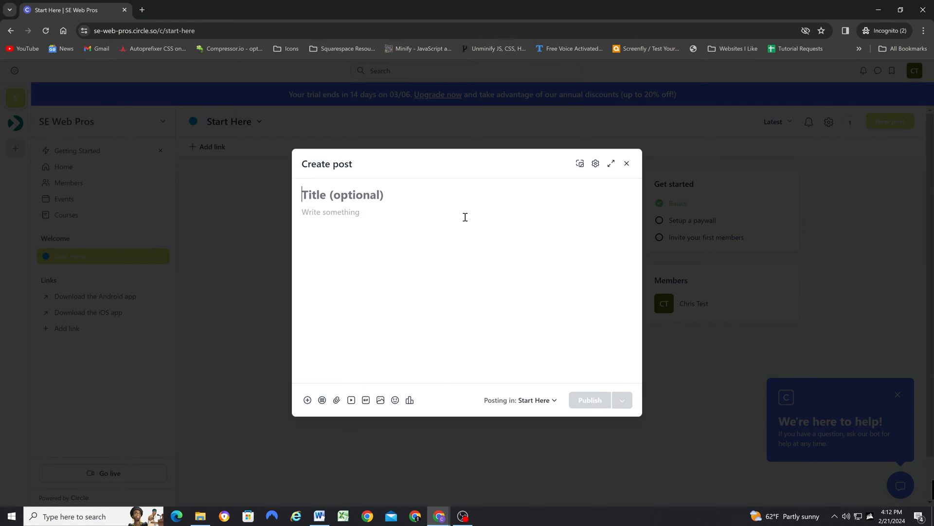
{"action": "type", "text": "We"}
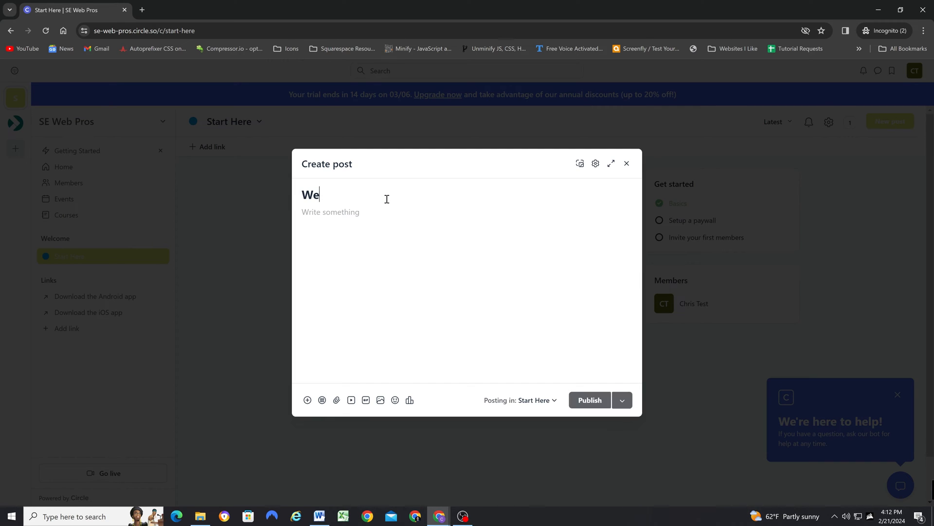
{"action": "type", "text": "lcome to the pro community!"}
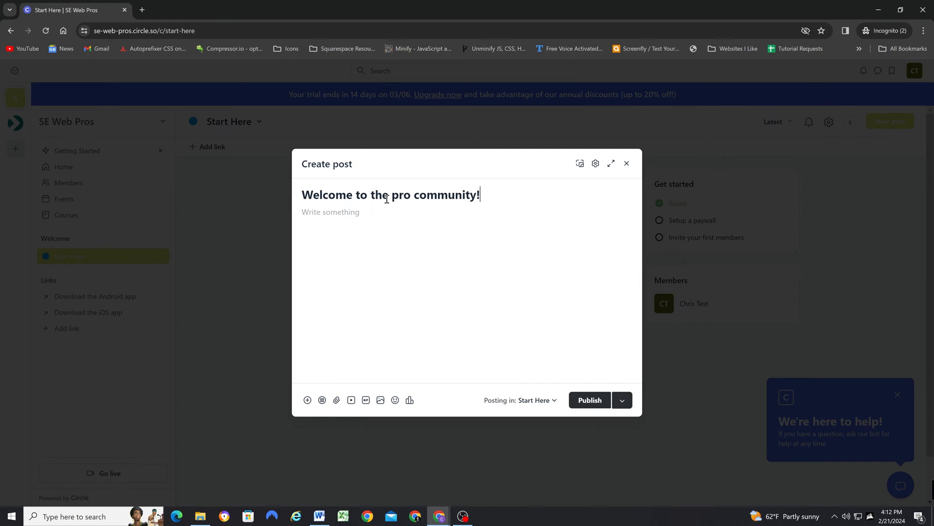
{"action": "left_click", "coordinate": [360, 225]}
{"action": "type", "text": "I am so glad you are here!"}
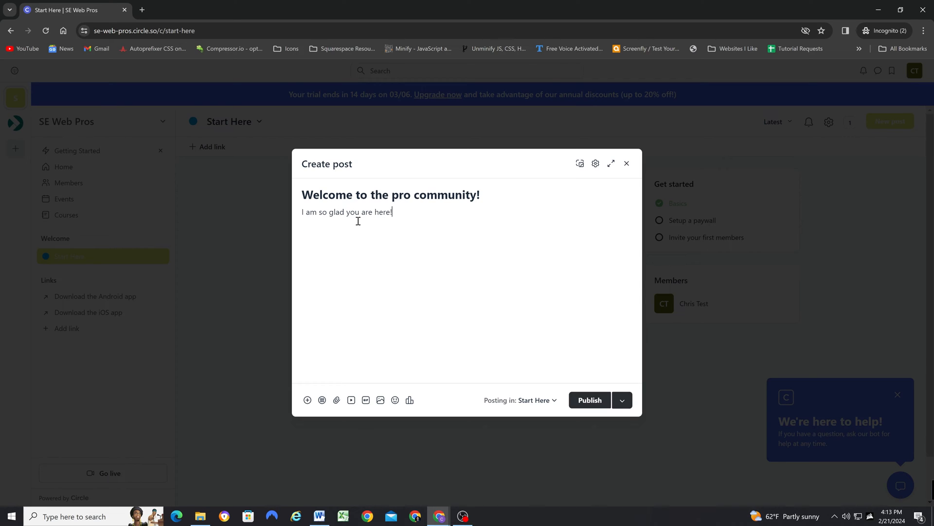
Look through the basic, upload and embed blocks available for insertion below the post's first line.
{"action": "key", "text": "Return"}
{"action": "left_click", "coordinate": [308, 400]}
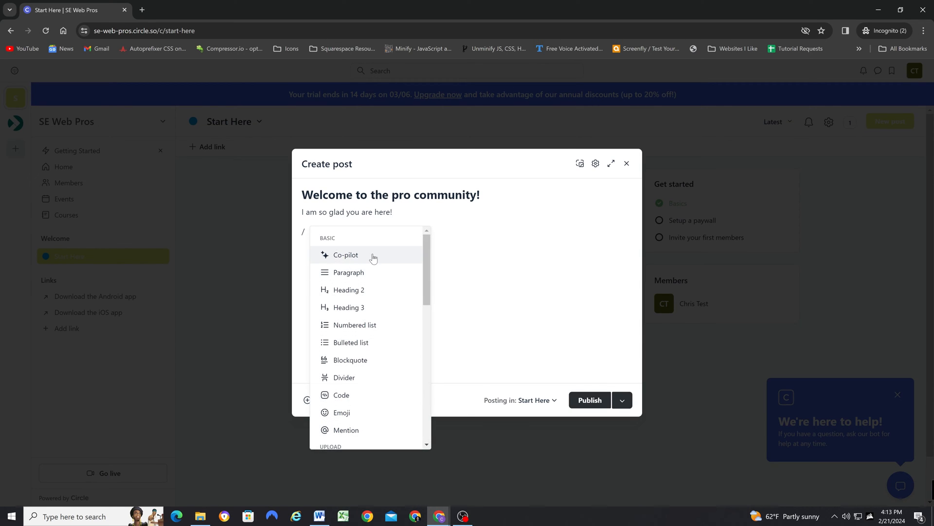
{"action": "scroll", "coordinate": [357, 351], "scroll_direction": "down", "scroll_amount": 6}
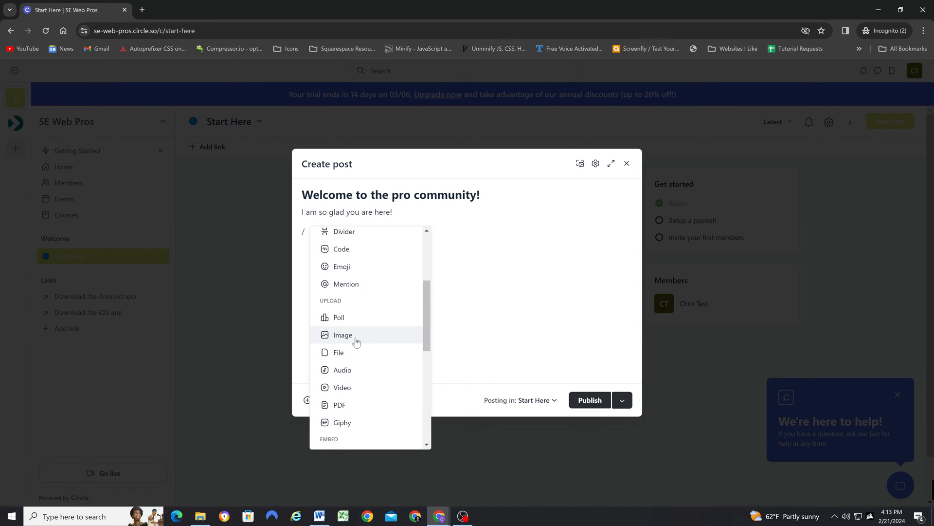
{"action": "scroll", "coordinate": [357, 343], "scroll_direction": "up", "scroll_amount": 3}
{"action": "scroll", "coordinate": [346, 321], "scroll_direction": "down", "scroll_amount": 2}
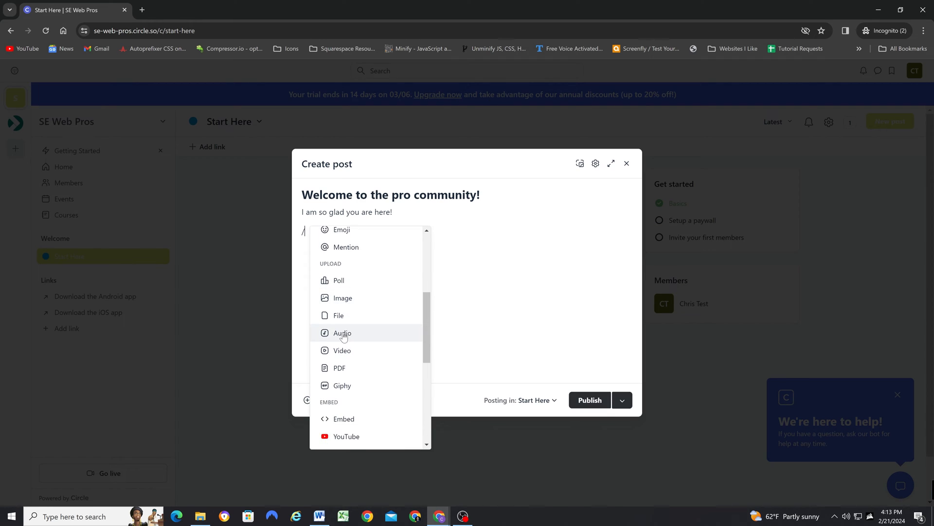
{"action": "scroll", "coordinate": [345, 326], "scroll_direction": "down", "scroll_amount": 2}
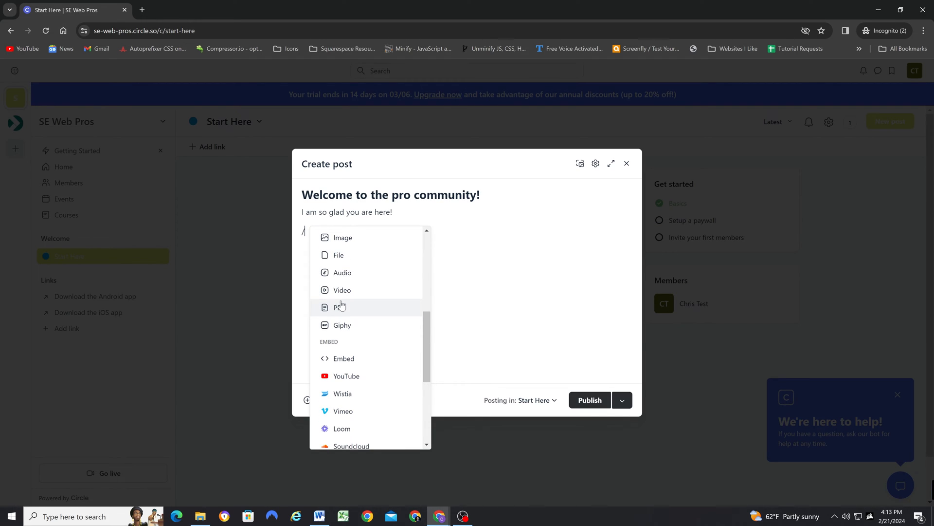
{"action": "scroll", "coordinate": [351, 329], "scroll_direction": "down", "scroll_amount": 4}
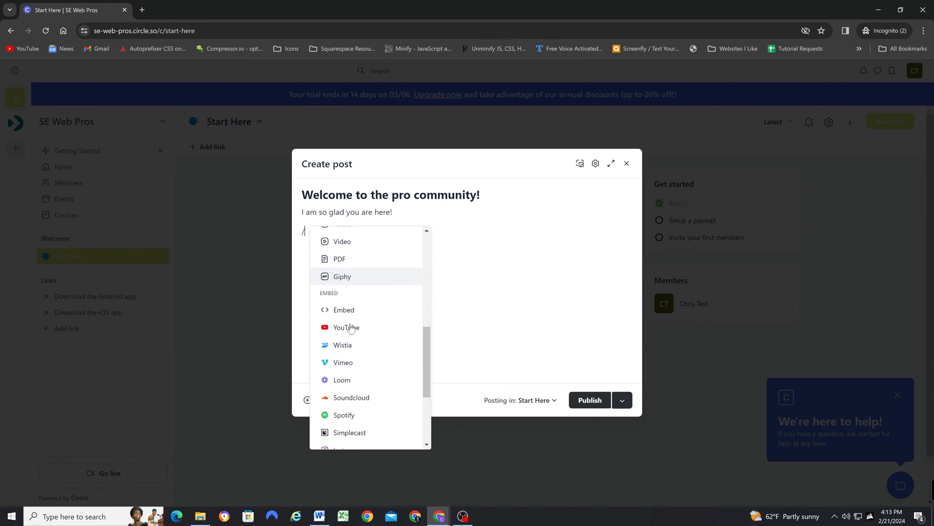
{"action": "scroll", "coordinate": [351, 326], "scroll_direction": "up", "scroll_amount": 7}
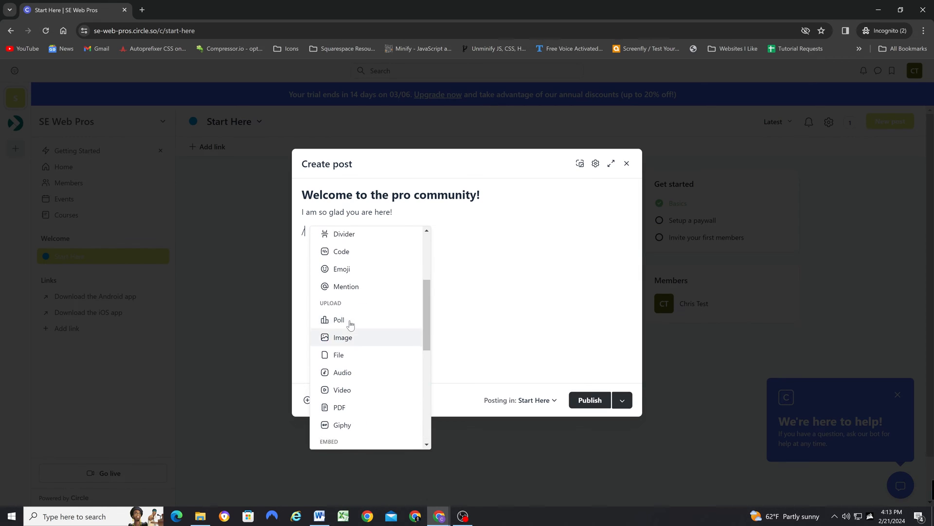
Add "Take a look at this quick welcome video." to the post's first line and check the upload and embed-link options for attaching a video.
{"action": "left_click", "coordinate": [475, 307]}
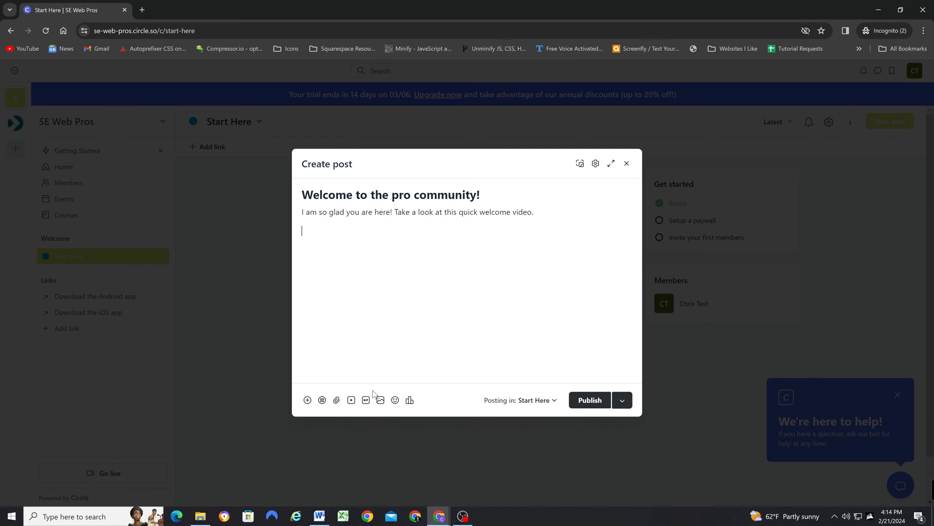
{"action": "left_click", "coordinate": [350, 400]}
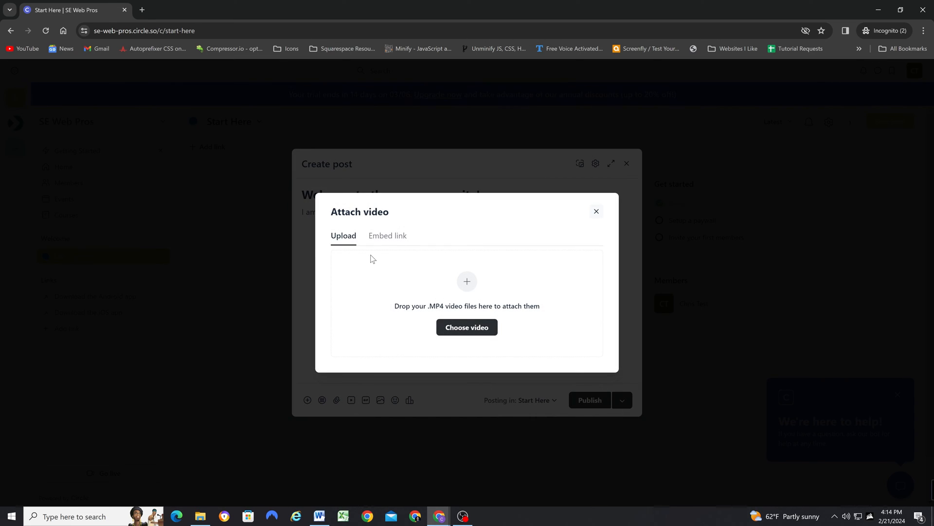
{"action": "left_click", "coordinate": [383, 248]}
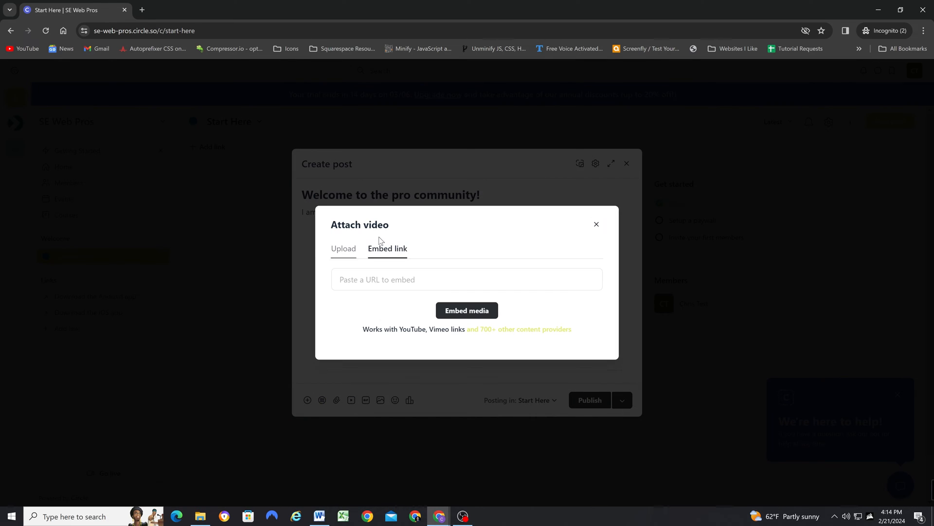
{"action": "left_click", "coordinate": [595, 225]}
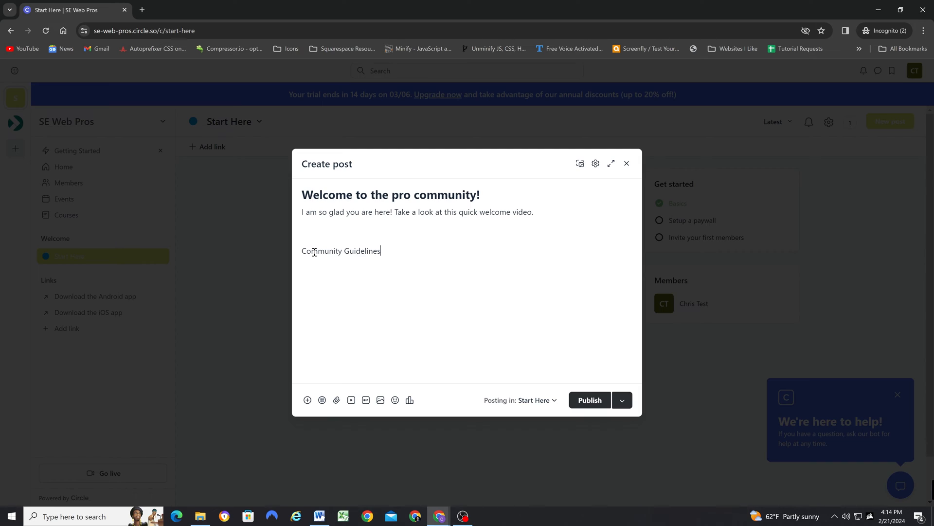
Add the line "Community Guidelines:" below the opening text and format it as a level 3 heading.
{"action": "left_click_drag", "start_coordinate": [408, 251], "coordinate": [302, 252]}
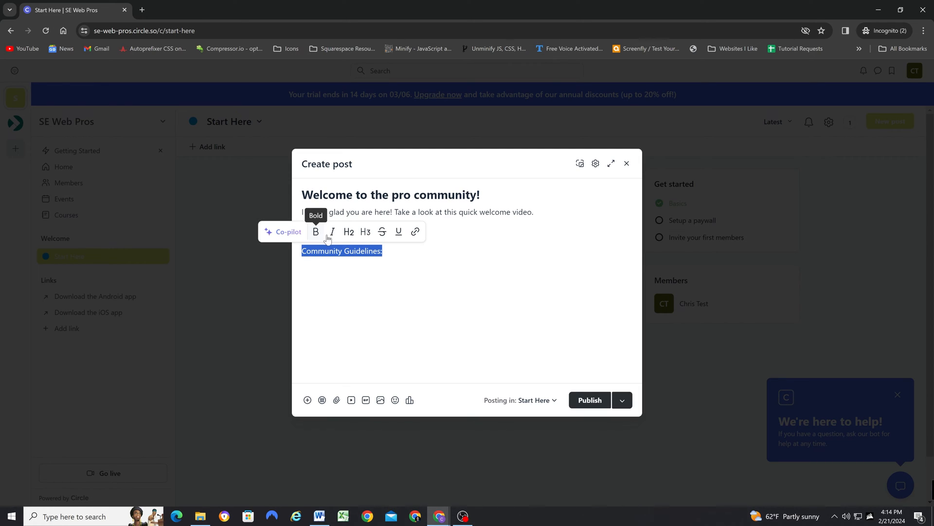
{"action": "left_click", "coordinate": [366, 232]}
{"action": "left_click", "coordinate": [417, 257]}
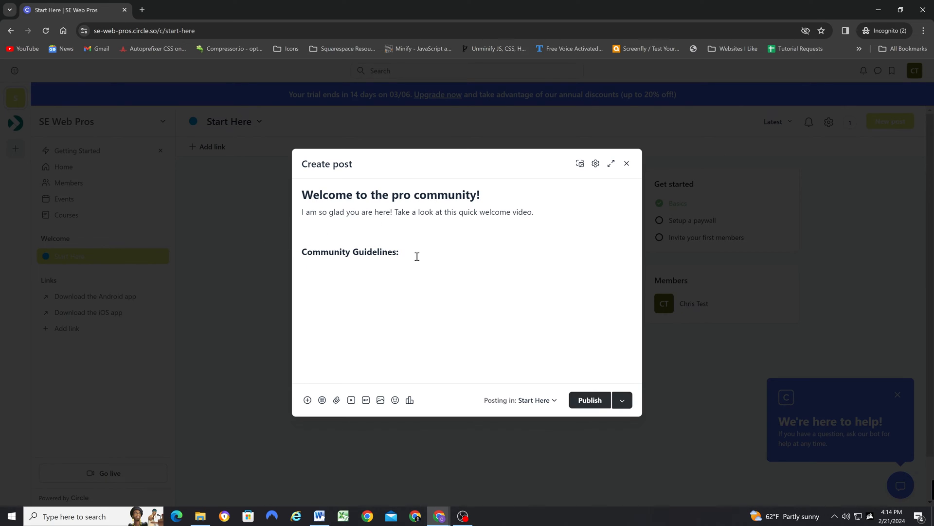
Add a bulleted list under the Community Guidelines heading with the items Guideline 1, Guideline 2 and Guideline 3.
{"action": "type", "text": "/"}
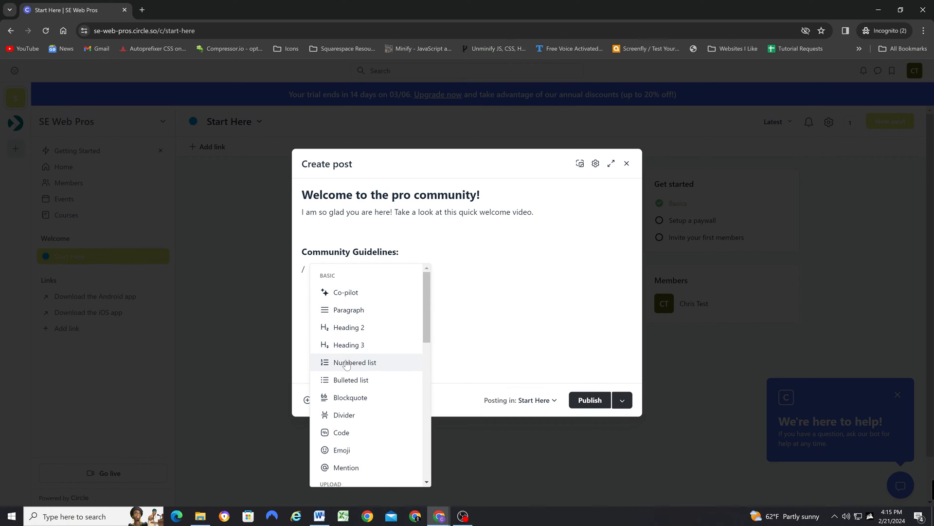
{"action": "left_click", "coordinate": [346, 381]}
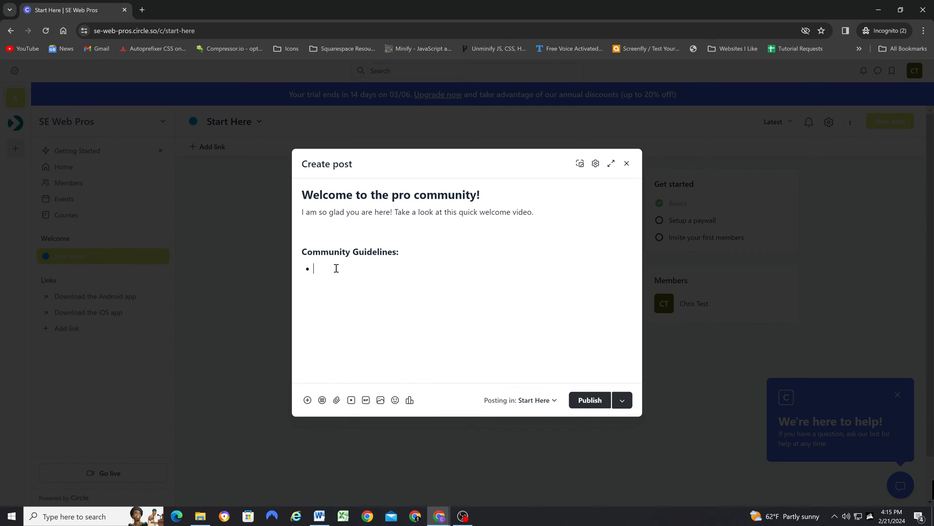
{"action": "type", "text": "Guideline 1"}
{"action": "key", "text": "Return"}
{"action": "type", "text": "Guideline 2"}
{"action": "key", "text": "Return"}
{"action": "type", "text": "Guid"}
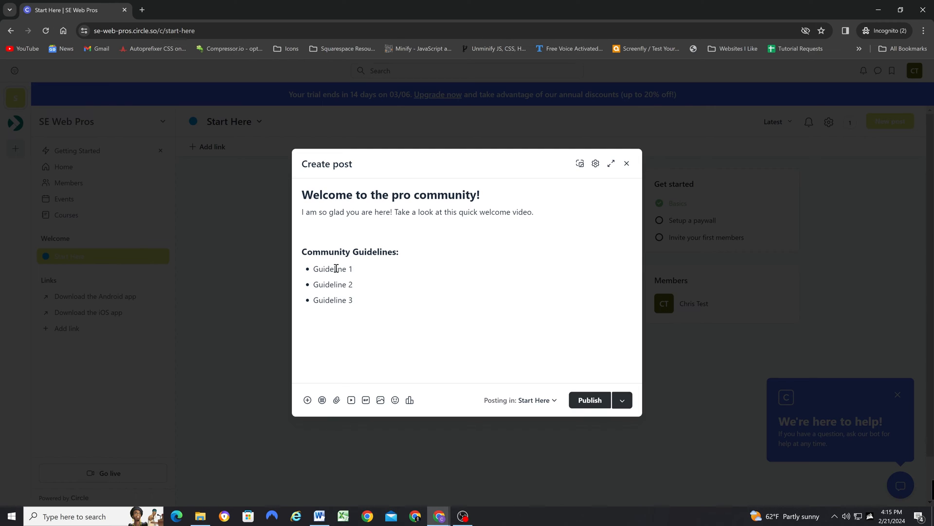
Add the closing heading "Now head on over to the introduce yourself space!" after the list and publish the post.
{"action": "key", "text": "Return"}
{"action": "key", "text": "Return"}
{"action": "type", "text": "Now head on over to the introduce yourself space!"}
{"action": "left_click", "coordinate": [590, 401]}
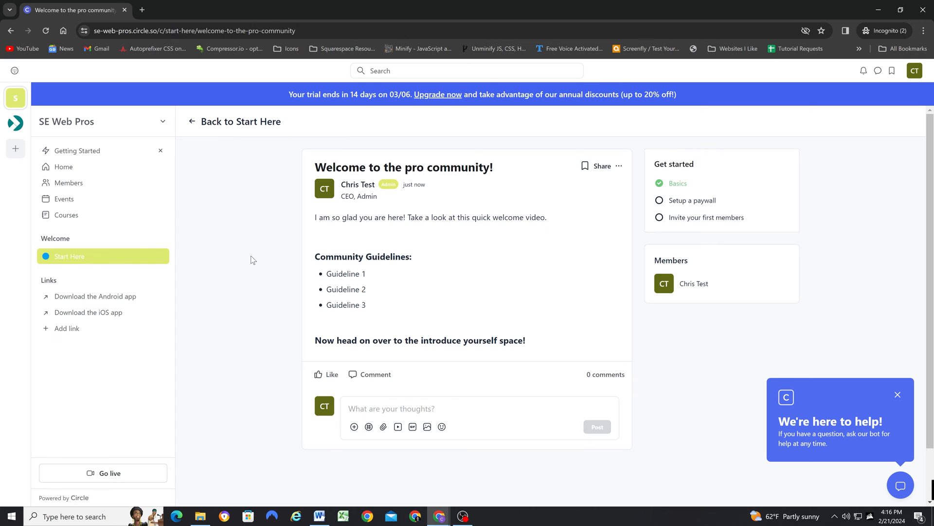
{"action": "scroll", "coordinate": [246, 266], "scroll_direction": "down", "scroll_amount": 1}
{"action": "scroll", "coordinate": [244, 270], "scroll_direction": "up", "scroll_amount": 1}
Open the published welcome post for editing and turn on Hide meta info, Hide comments and Hide likes in its settings.
{"action": "left_click", "coordinate": [619, 167]}
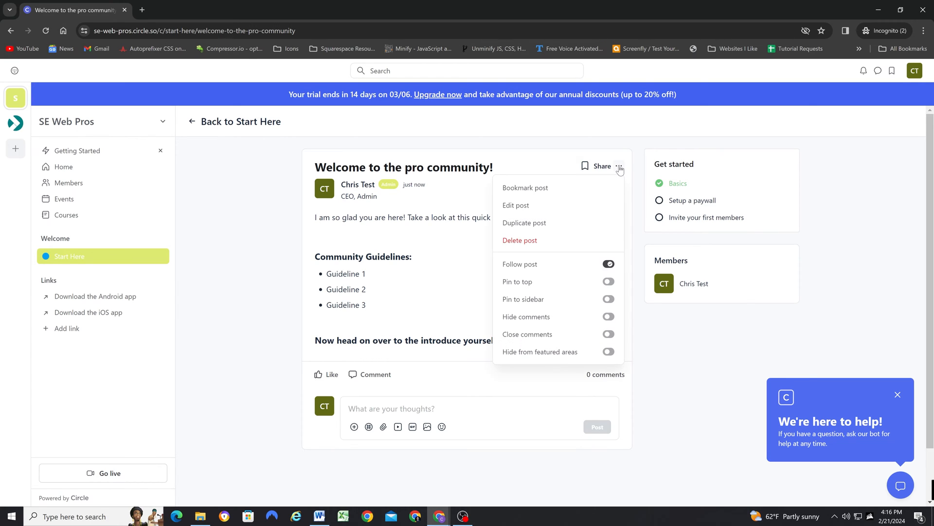
{"action": "left_click", "coordinate": [542, 210]}
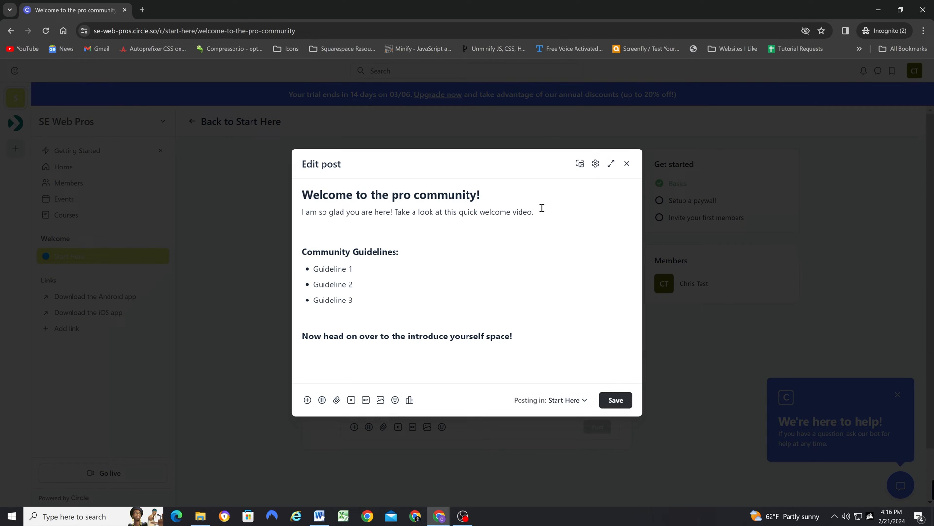
{"action": "left_click", "coordinate": [596, 163]}
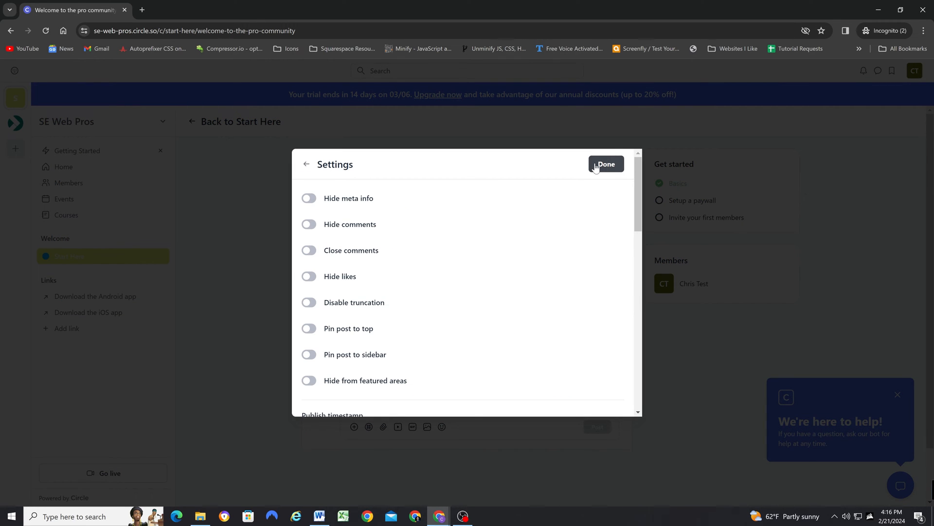
{"action": "left_click", "coordinate": [345, 204]}
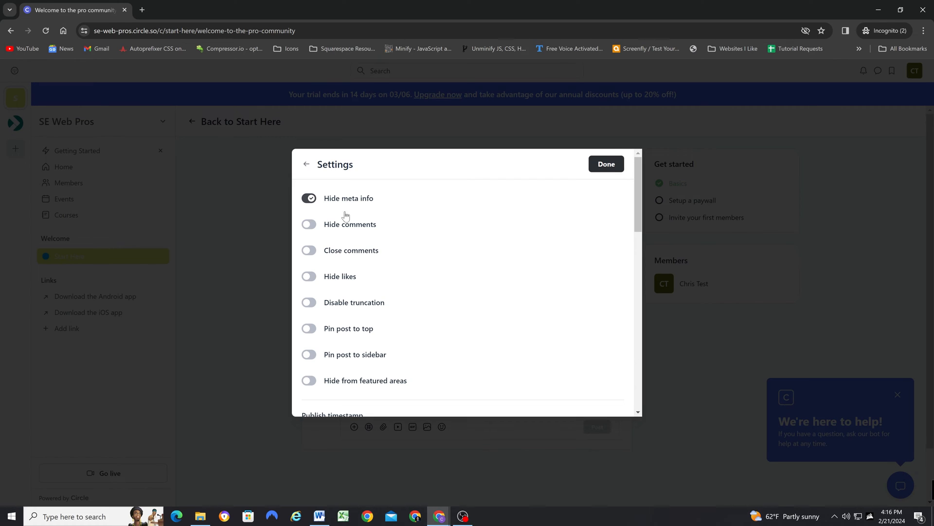
{"action": "left_click", "coordinate": [346, 227]}
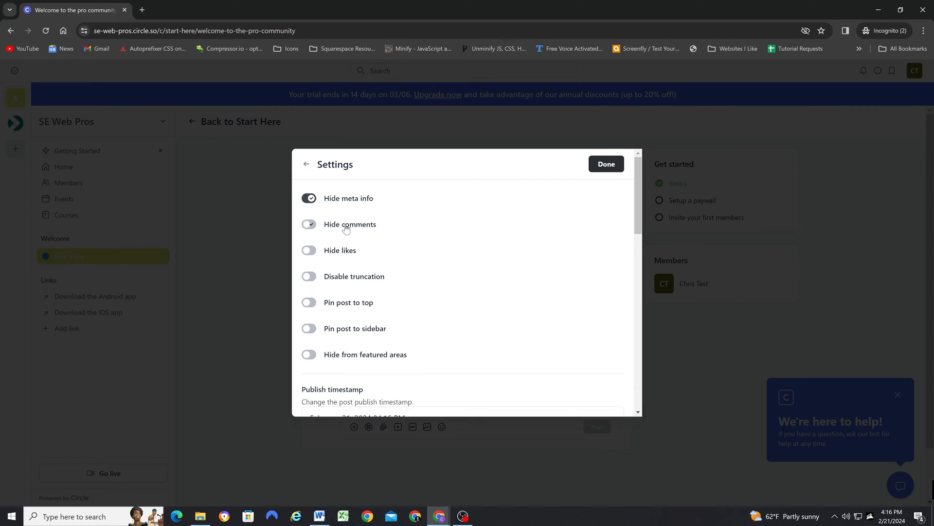
{"action": "left_click", "coordinate": [339, 253]}
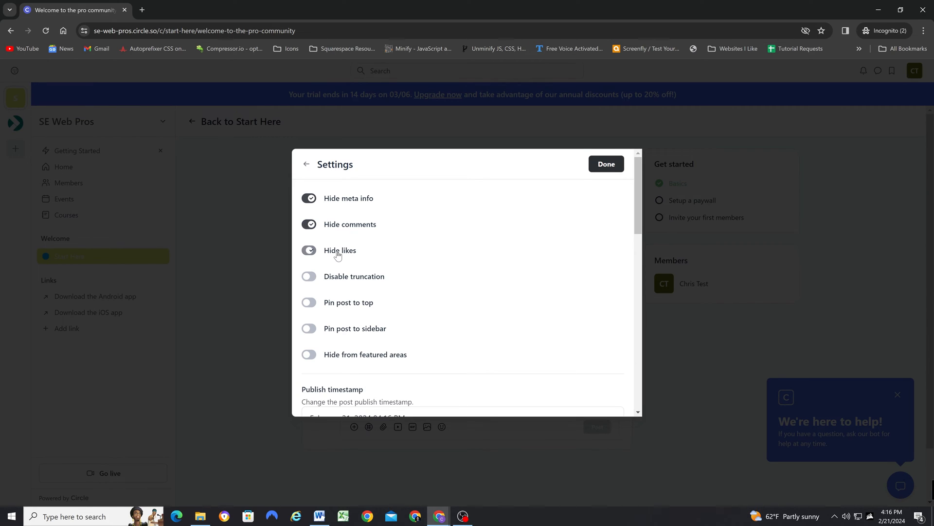
Turn on Disable truncation, Pin post to top and Hide from featured areas for the welcome post, and save it.
{"action": "left_click", "coordinate": [339, 279]}
{"action": "left_click", "coordinate": [344, 307]}
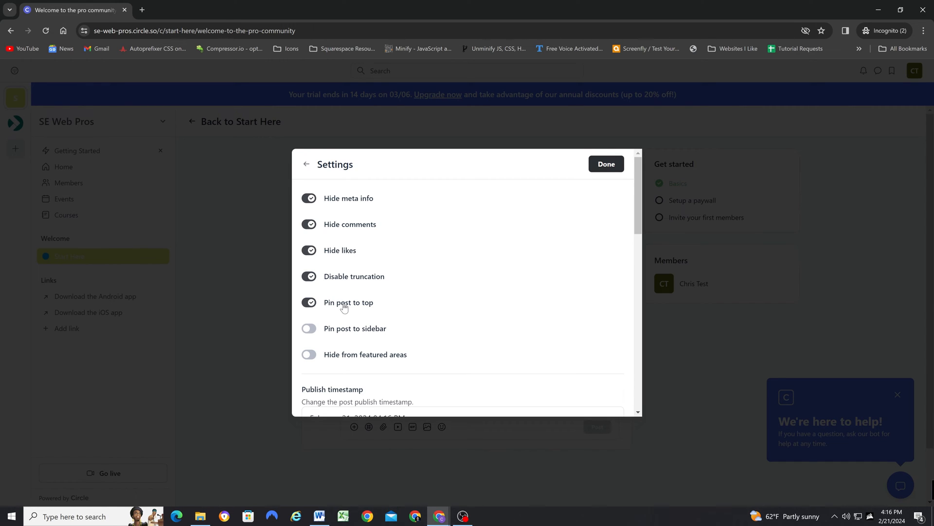
{"action": "left_click", "coordinate": [354, 360]}
{"action": "scroll", "coordinate": [523, 316], "scroll_direction": "down", "scroll_amount": 1}
{"action": "scroll", "coordinate": [524, 316], "scroll_direction": "up", "scroll_amount": 1}
{"action": "left_click", "coordinate": [608, 167]}
{"action": "left_click", "coordinate": [615, 400]}
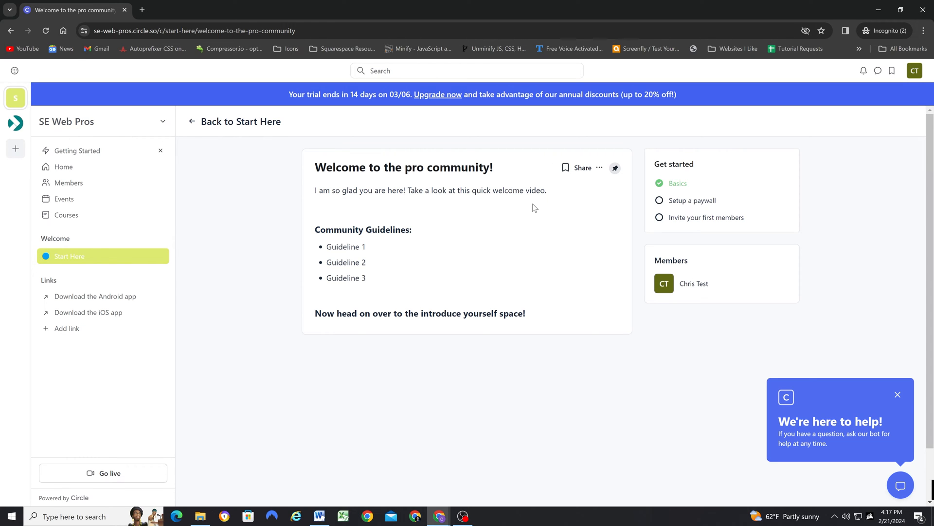
Return from the welcome post to the Start Here space and review the space's customization settings.
{"action": "scroll", "coordinate": [534, 208], "scroll_direction": "down", "scroll_amount": 1}
{"action": "scroll", "coordinate": [534, 208], "scroll_direction": "up", "scroll_amount": 1}
{"action": "mouse_move", "coordinate": [108, 239]}
{"action": "left_click", "coordinate": [215, 121]}
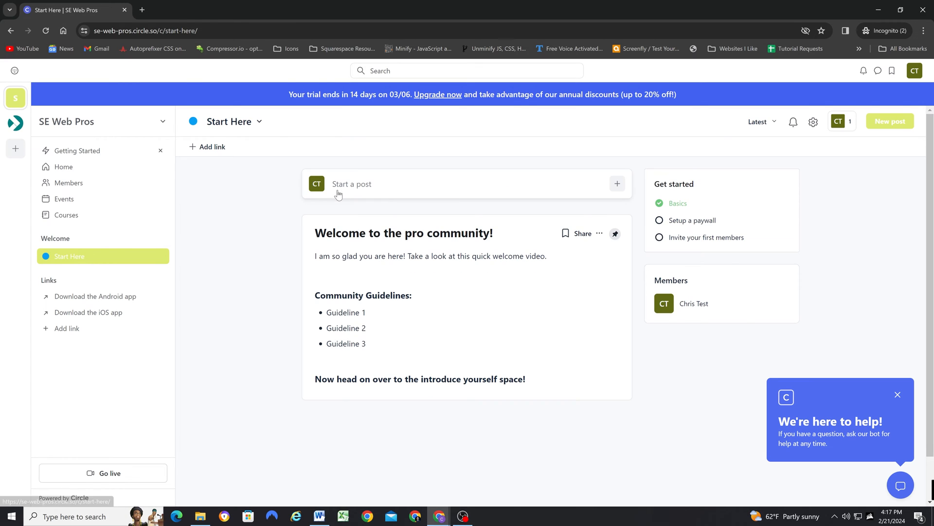
{"action": "left_click", "coordinate": [229, 121]}
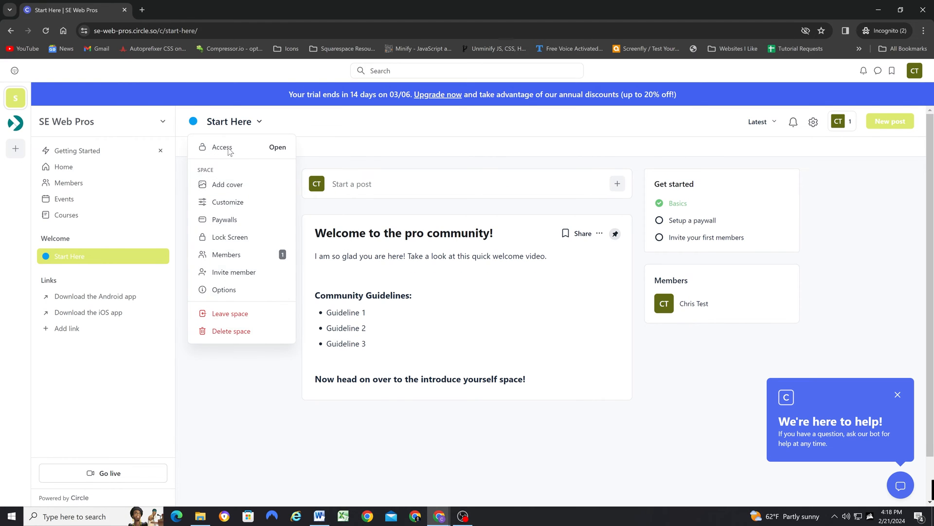
{"action": "left_click", "coordinate": [227, 204]}
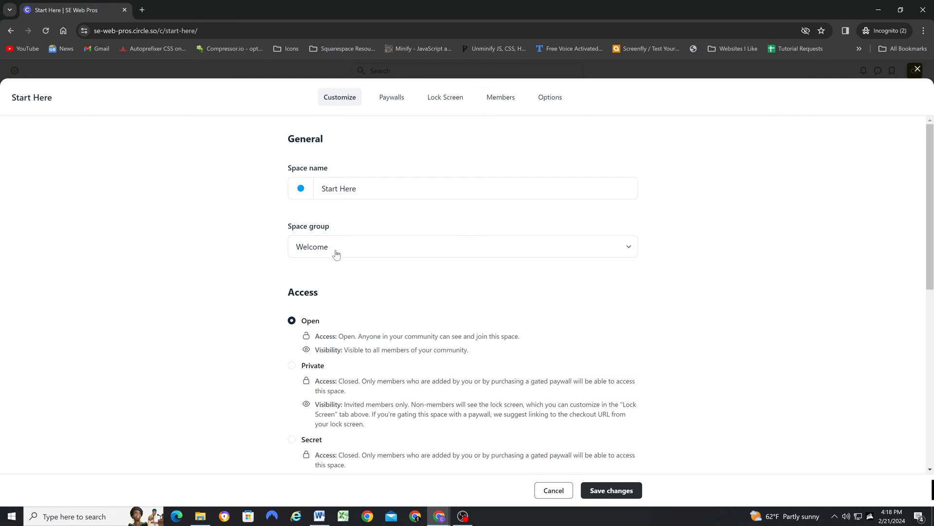
{"action": "scroll", "coordinate": [263, 253], "scroll_direction": "down", "scroll_amount": 1}
{"action": "scroll", "coordinate": [243, 251], "scroll_direction": "down", "scroll_amount": 6}
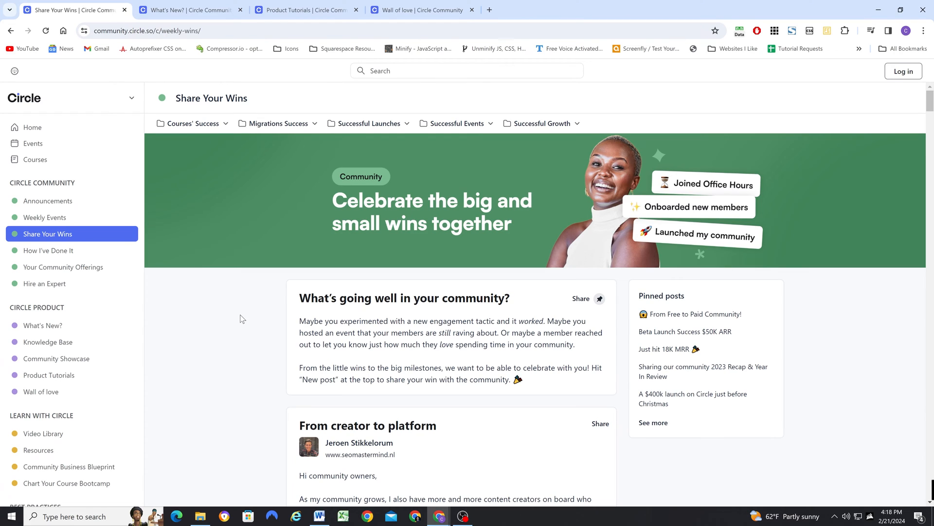
Browse the member posts in the Share Your Wins space of Circle's own community as a layout example.
{"action": "scroll", "coordinate": [244, 320], "scroll_direction": "down", "scroll_amount": 5}
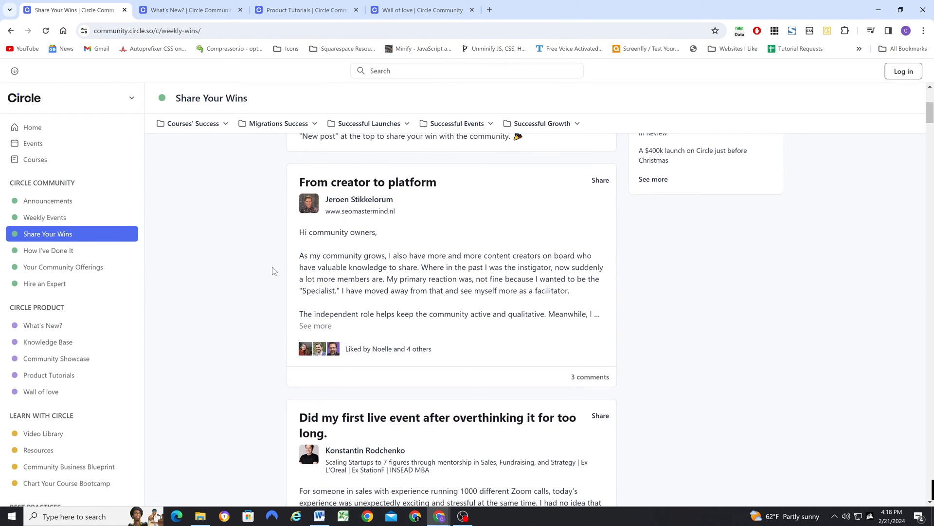
{"action": "scroll", "coordinate": [292, 267], "scroll_direction": "down", "scroll_amount": 11}
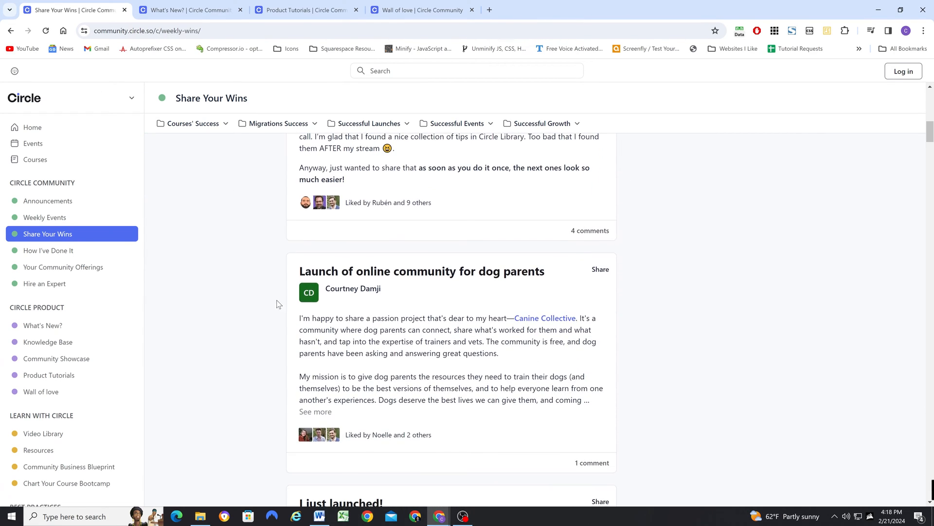
{"action": "scroll", "coordinate": [273, 321], "scroll_direction": "down", "scroll_amount": 7}
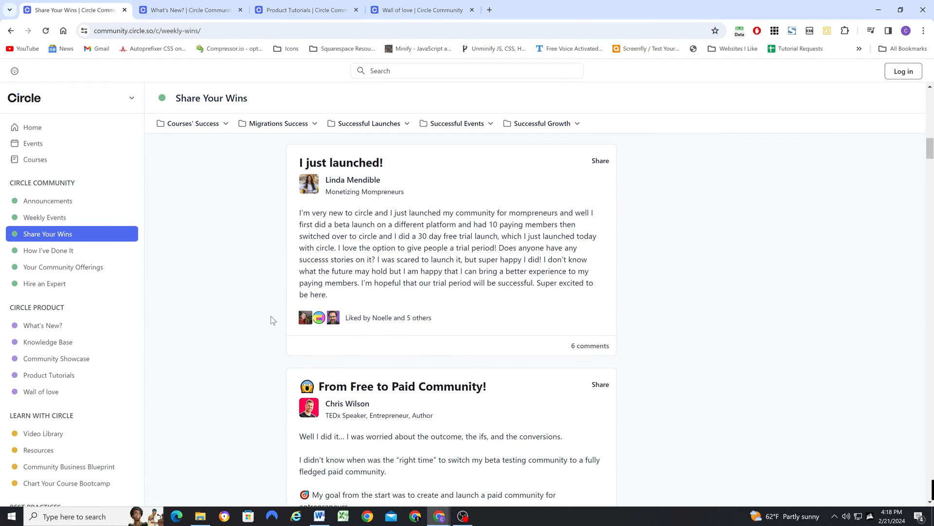
{"action": "scroll", "coordinate": [258, 298], "scroll_direction": "down", "scroll_amount": 9}
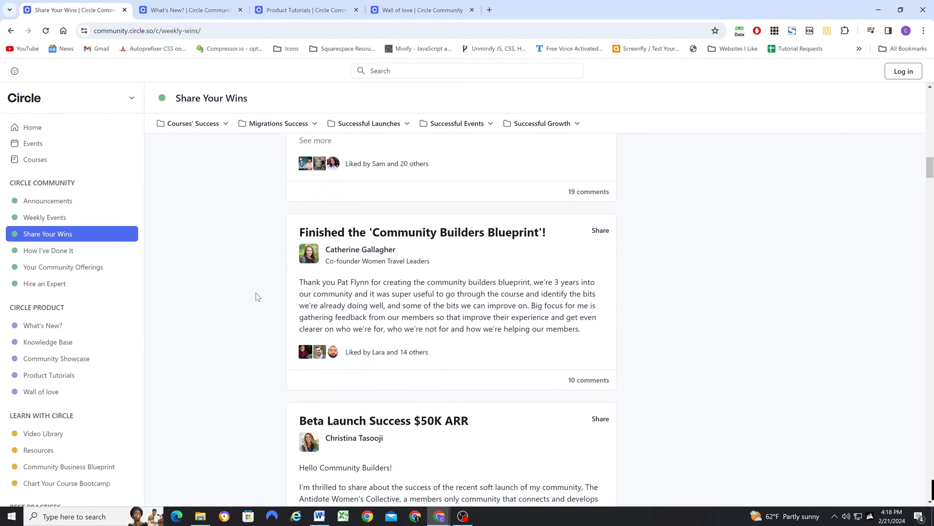
{"action": "scroll", "coordinate": [251, 302], "scroll_direction": "up", "scroll_amount": 17}
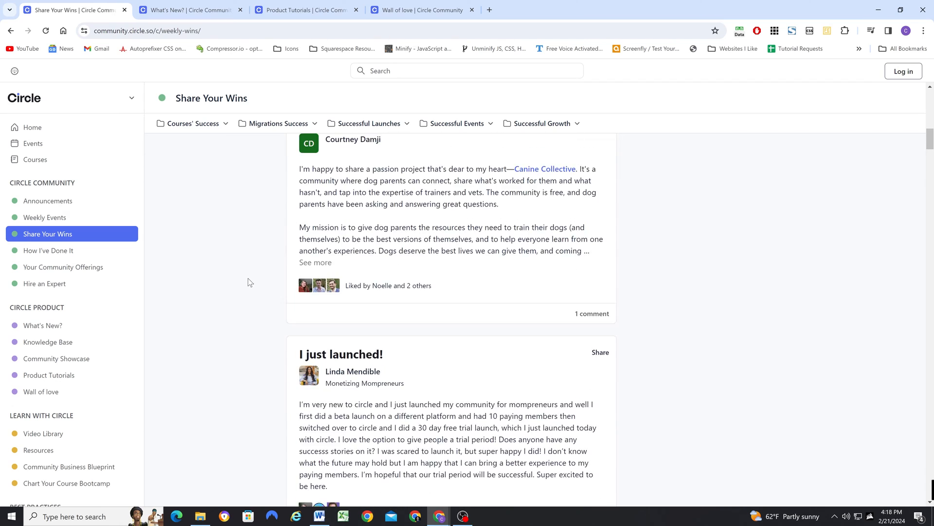
Examine how the product updates are laid out in the What's New? space of Circle's own community.
{"action": "left_click", "coordinate": [187, 9]}
{"action": "scroll", "coordinate": [281, 271], "scroll_direction": "up", "scroll_amount": 13}
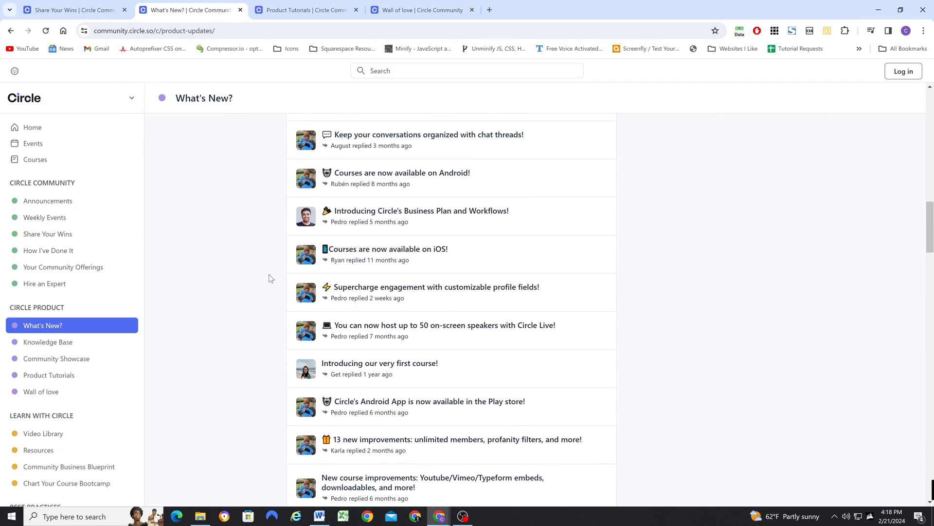
{"action": "scroll", "coordinate": [270, 266], "scroll_direction": "up", "scroll_amount": 11}
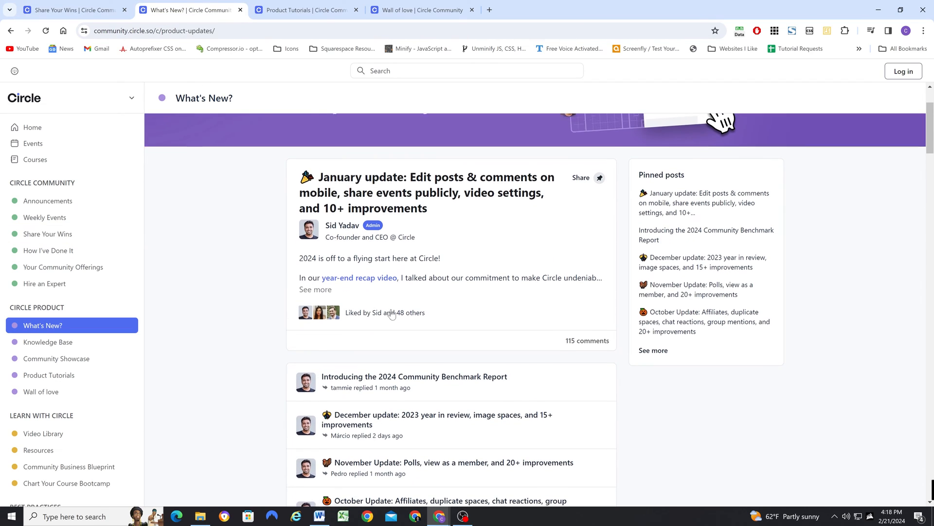
Browse the list of older monthly updates below the pinned post in the What's New? space.
{"action": "scroll", "coordinate": [282, 228], "scroll_direction": "down", "scroll_amount": 5}
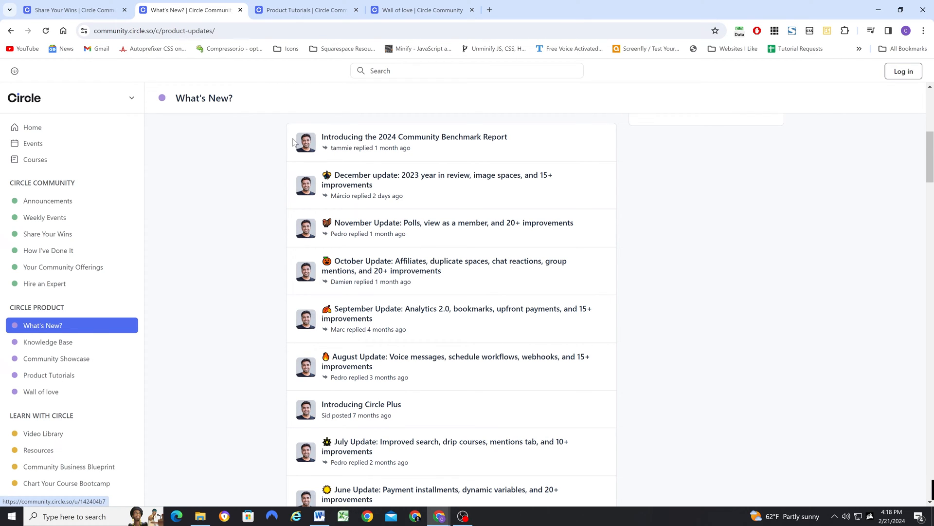
{"action": "scroll", "coordinate": [272, 250], "scroll_direction": "down", "scroll_amount": 10}
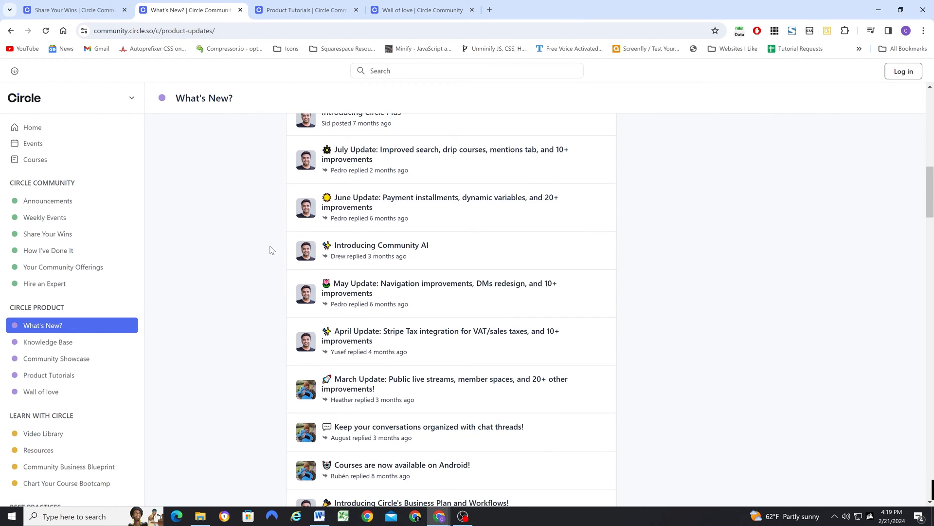
{"action": "scroll", "coordinate": [280, 265], "scroll_direction": "up", "scroll_amount": 7}
Examine the intro post and the card layout of the video tutorials in the Product Tutorials space of Circle's own community.
{"action": "left_click", "coordinate": [292, 12]}
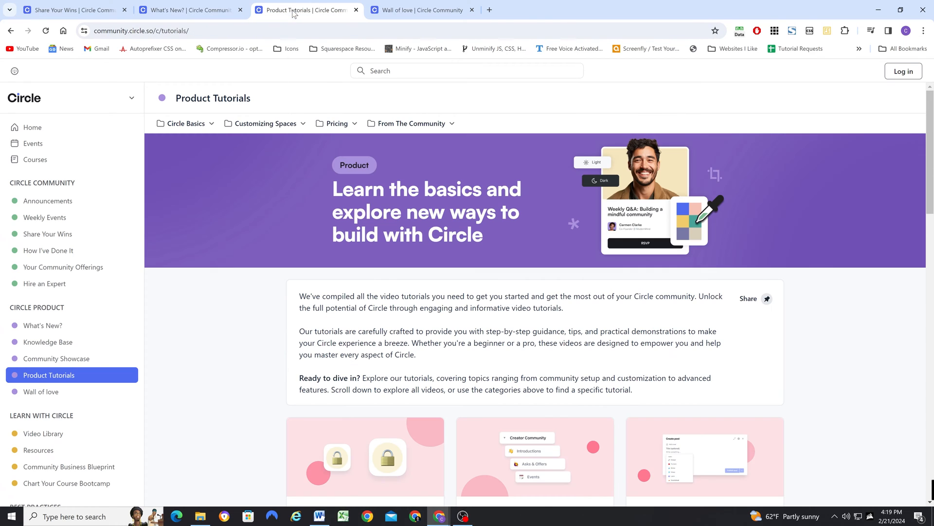
{"action": "scroll", "coordinate": [273, 243], "scroll_direction": "down", "scroll_amount": 5}
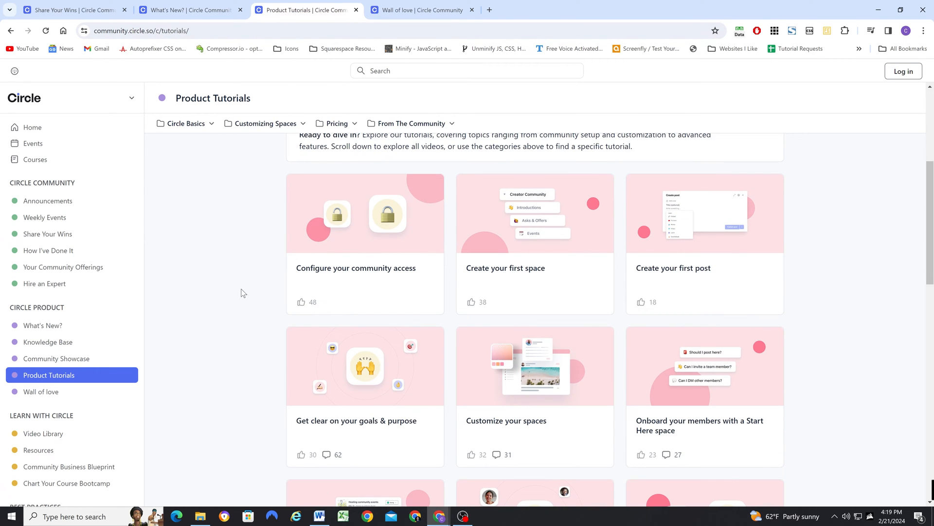
{"action": "scroll", "coordinate": [228, 272], "scroll_direction": "up", "scroll_amount": 1}
{"action": "scroll", "coordinate": [236, 268], "scroll_direction": "down", "scroll_amount": 4}
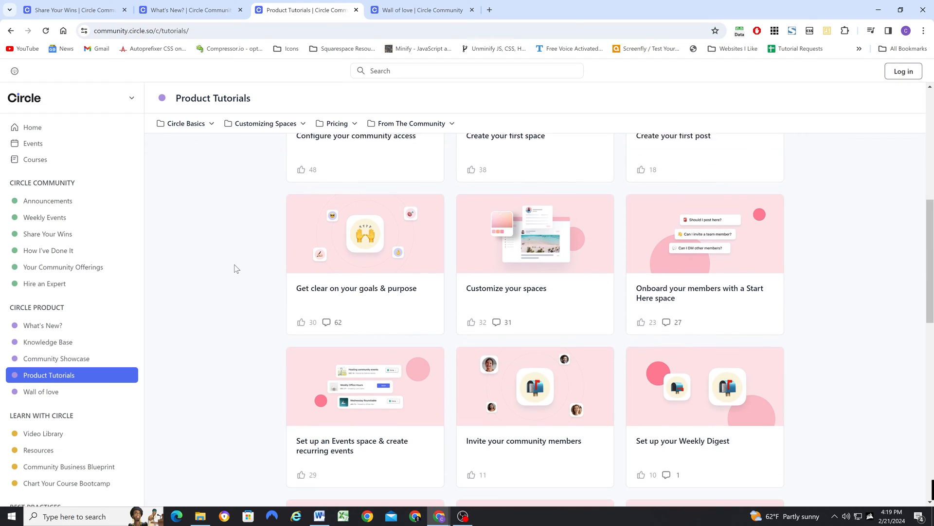
{"action": "scroll", "coordinate": [235, 270], "scroll_direction": "up", "scroll_amount": 3}
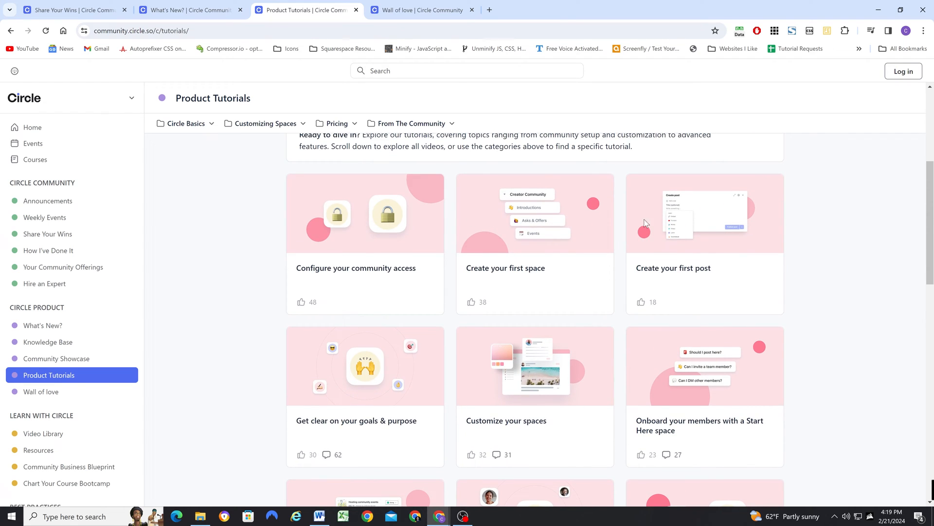
{"action": "scroll", "coordinate": [836, 319], "scroll_direction": "down", "scroll_amount": 3}
{"action": "scroll", "coordinate": [823, 244], "scroll_direction": "up", "scroll_amount": 5}
{"action": "scroll", "coordinate": [820, 243], "scroll_direction": "down", "scroll_amount": 1}
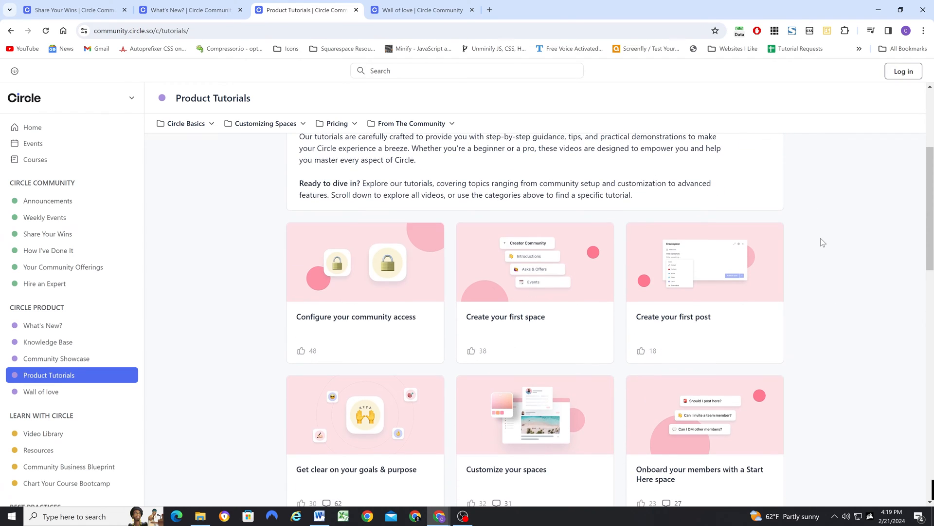
{"action": "scroll", "coordinate": [817, 273], "scroll_direction": "down", "scroll_amount": 1}
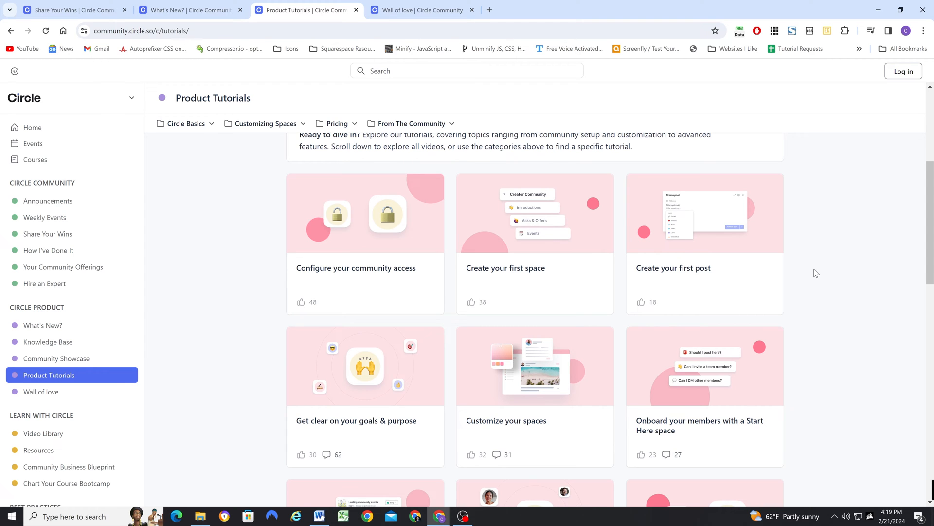
{"action": "scroll", "coordinate": [814, 273], "scroll_direction": "down", "scroll_amount": 2}
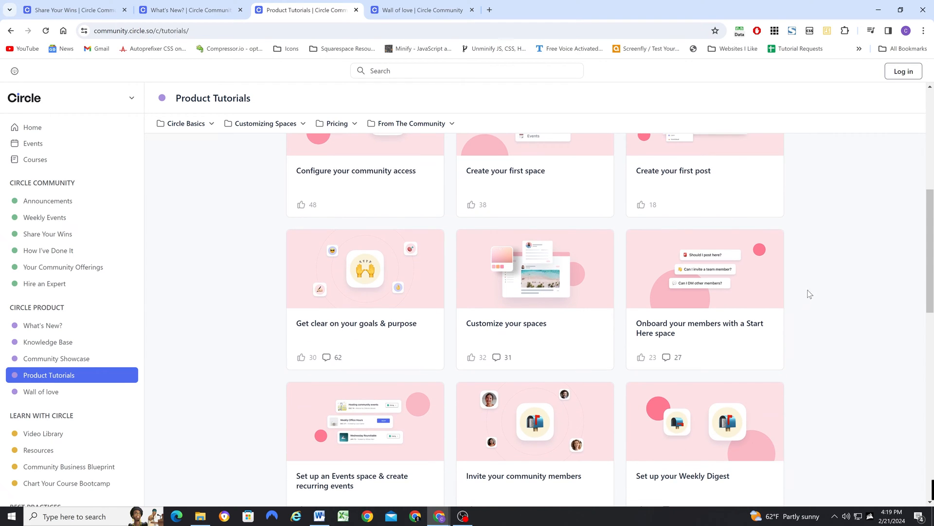
{"action": "scroll", "coordinate": [809, 292], "scroll_direction": "up", "scroll_amount": 3}
{"action": "scroll", "coordinate": [818, 285], "scroll_direction": "up", "scroll_amount": 3}
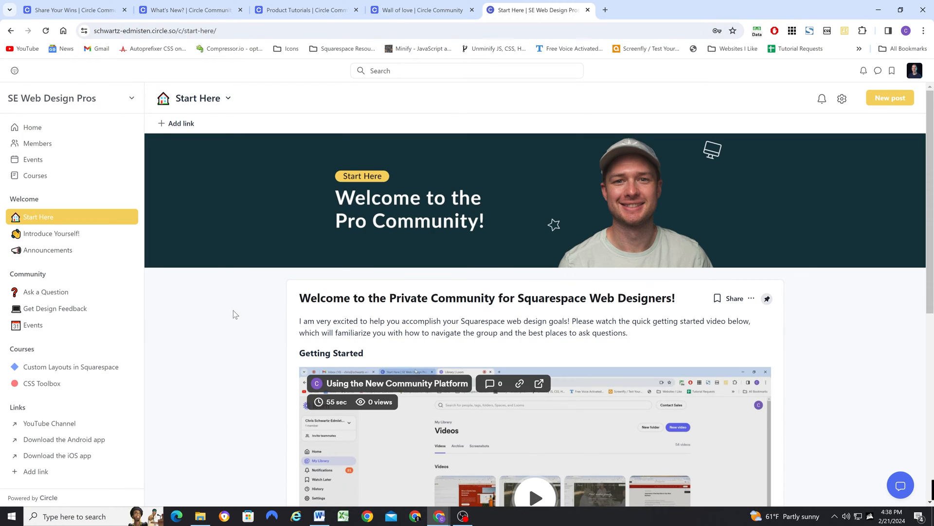
Check the cover image upload options for the Start Here space in SE Web Design Pros, and close them without choosing an image.
{"action": "mouse_move", "coordinate": [246, 230]}
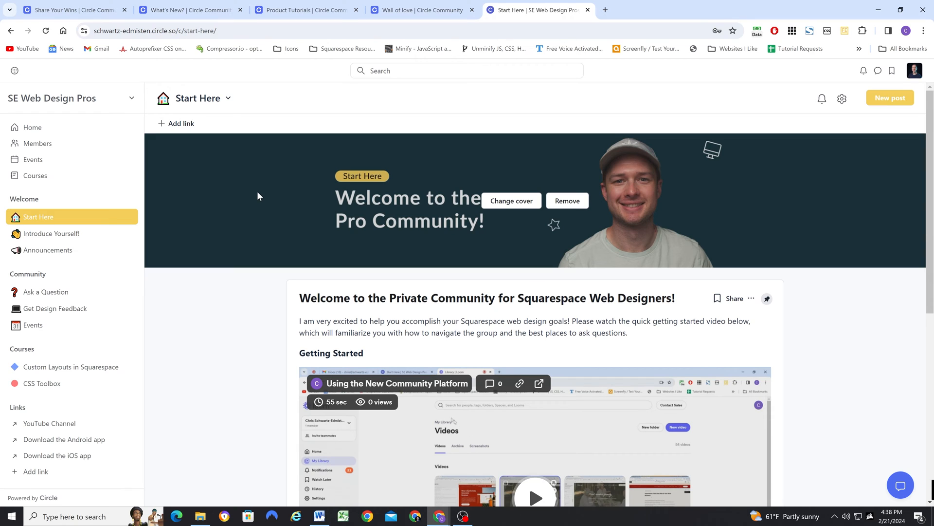
{"action": "left_click", "coordinate": [222, 103]}
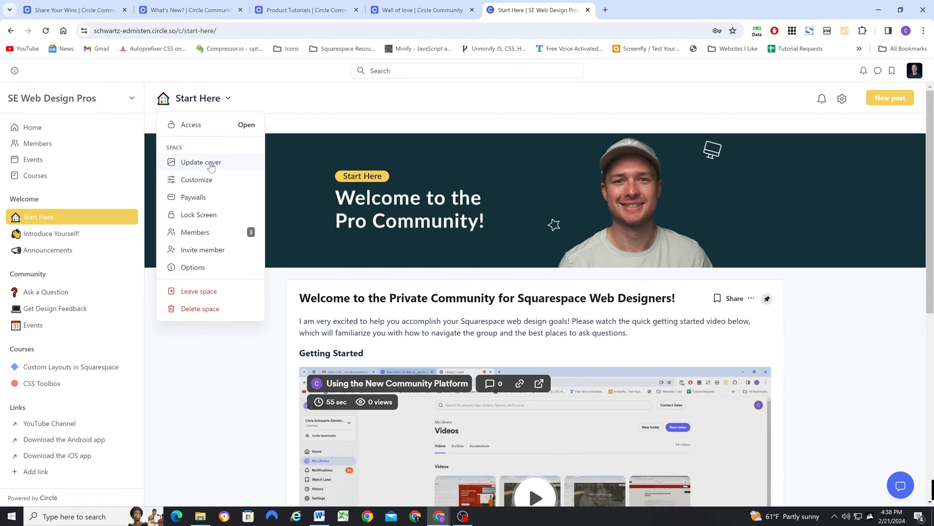
{"action": "left_click", "coordinate": [211, 164]}
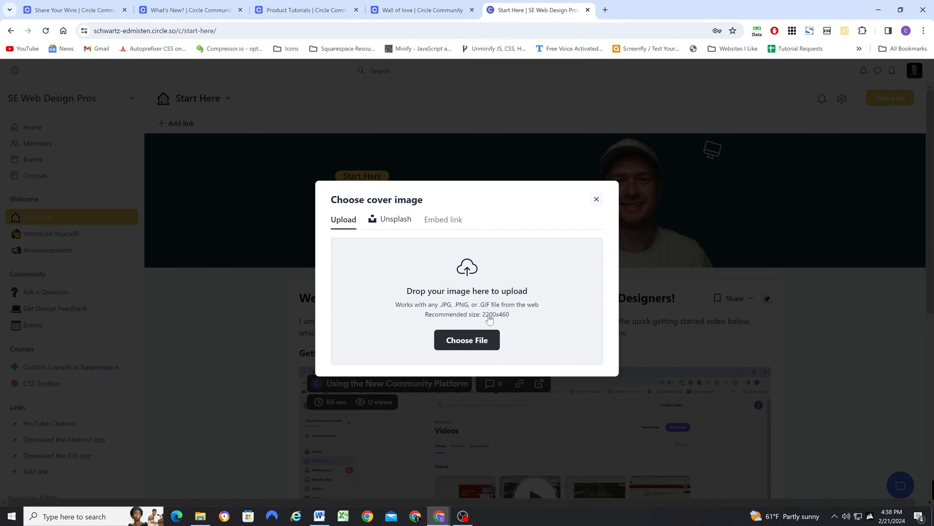
{"action": "left_click", "coordinate": [596, 200]}
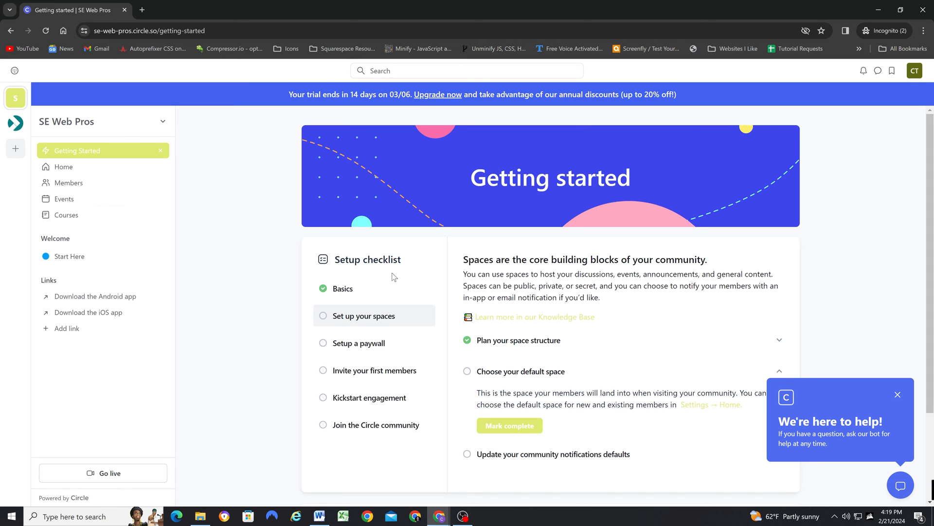
Open SE Web Pros' Home settings from the default space checklist item, and look over the example Home feed in SE Web Design Pros.
{"action": "scroll", "coordinate": [504, 327], "scroll_direction": "down", "scroll_amount": 1}
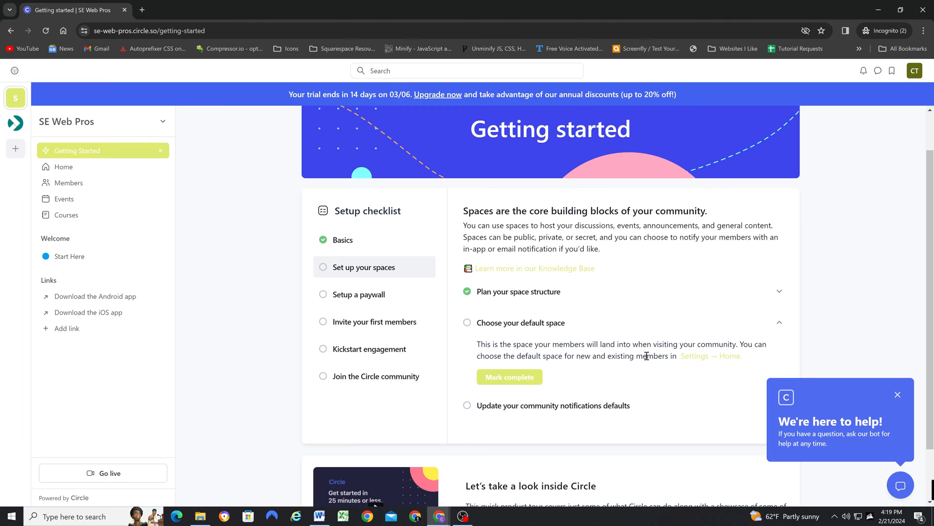
{"action": "left_click", "coordinate": [710, 362]}
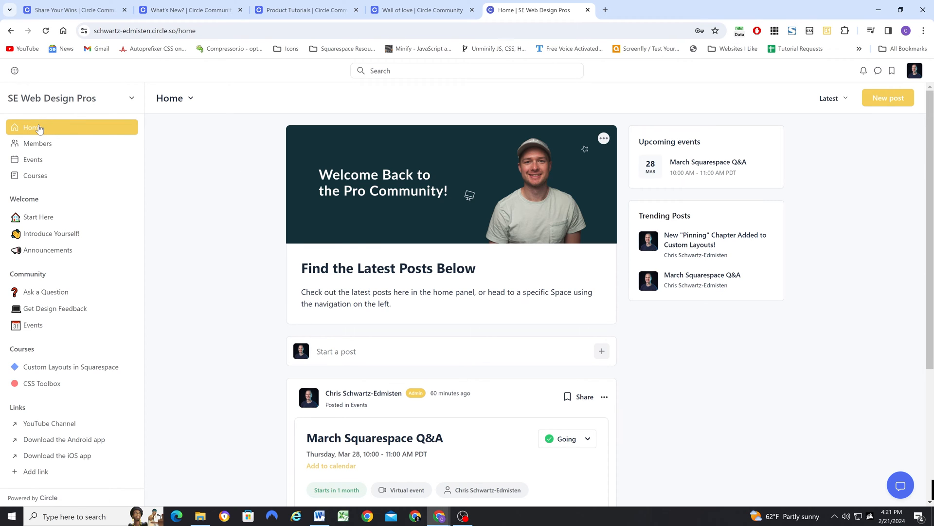
{"action": "scroll", "coordinate": [270, 202], "scroll_direction": "down", "scroll_amount": 4}
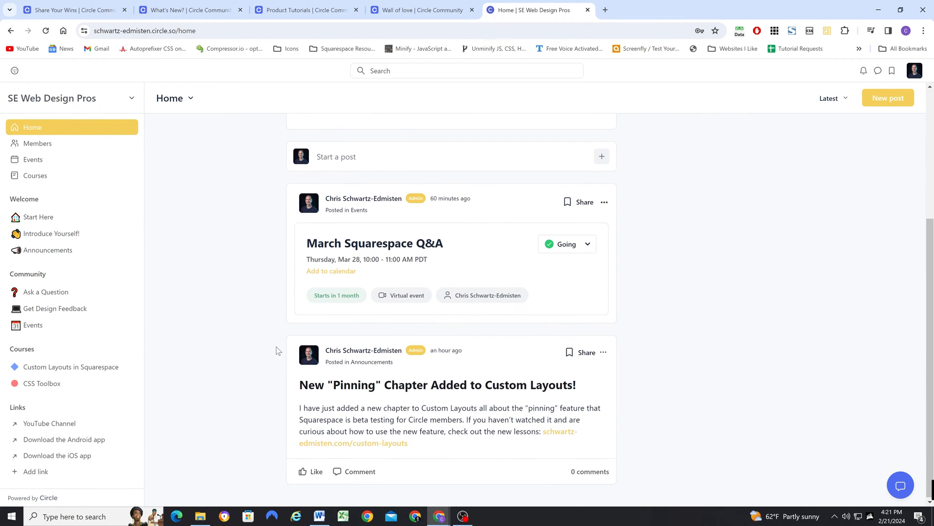
{"action": "scroll", "coordinate": [276, 367], "scroll_direction": "up", "scroll_amount": 3}
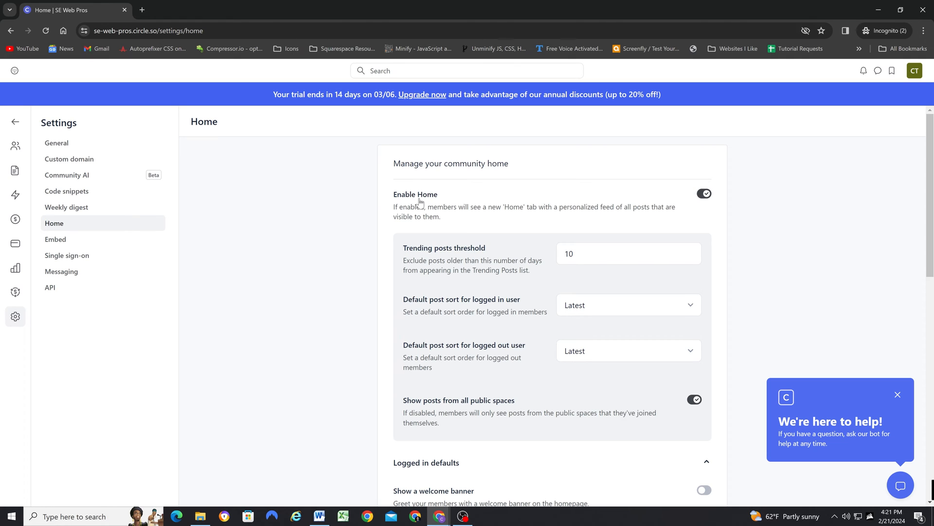
Turn on Show a welcome banner under the logged in defaults of the SE Web Pros Home settings.
{"action": "scroll", "coordinate": [323, 253], "scroll_direction": "down", "scroll_amount": 6}
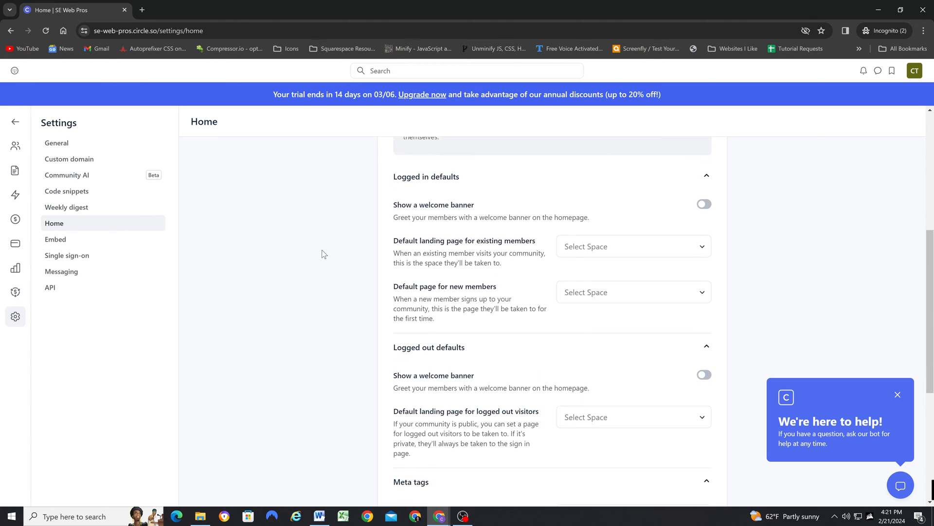
{"action": "scroll", "coordinate": [348, 217], "scroll_direction": "up", "scroll_amount": 1}
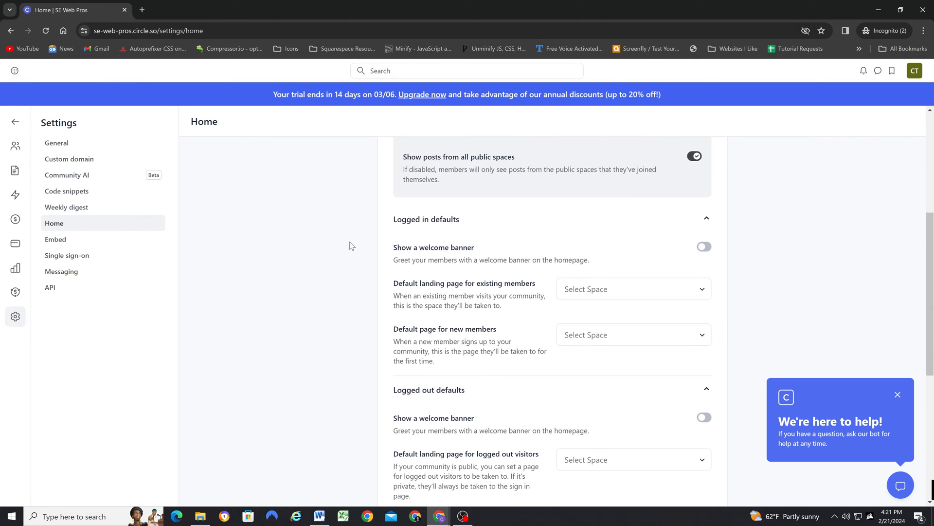
{"action": "left_click", "coordinate": [461, 252]}
{"action": "scroll", "coordinate": [390, 240], "scroll_direction": "down", "scroll_amount": 2}
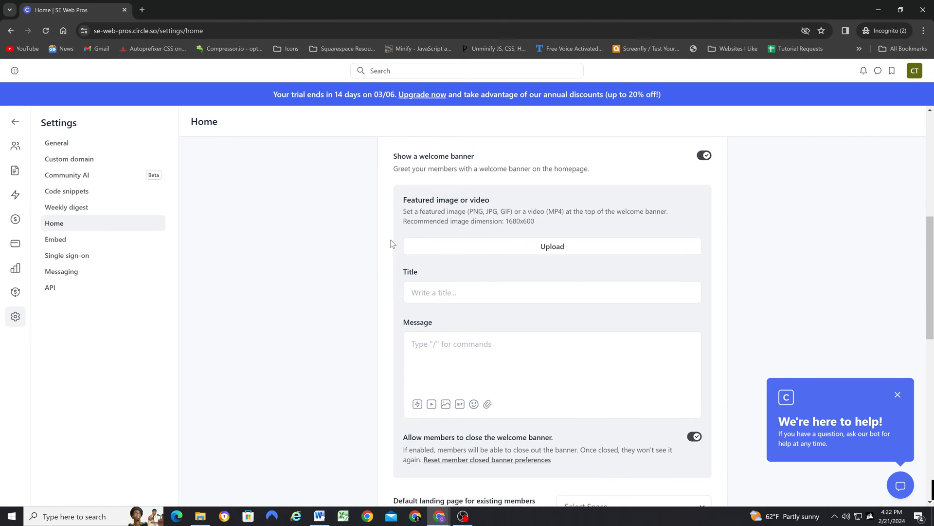
Look at the welcome banner on the SE Web Design Pros Home page as an example, and return to the SE Web Pros Home settings.
{"action": "key", "text": "alt+Tab"}
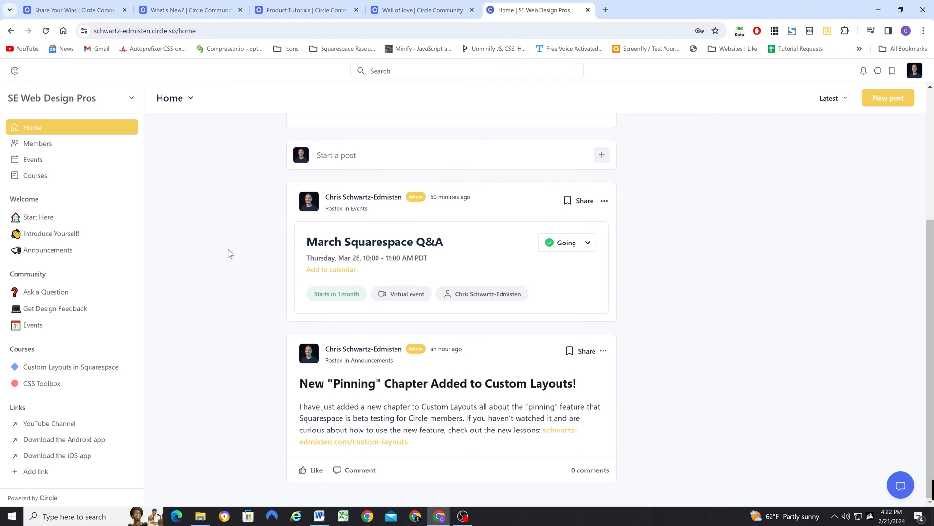
{"action": "scroll", "coordinate": [233, 272], "scroll_direction": "up", "scroll_amount": 4}
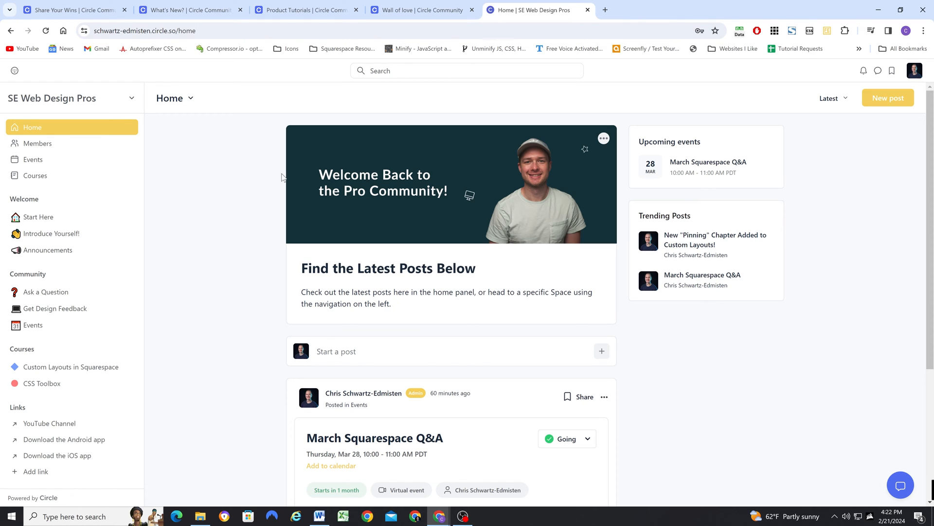
{"action": "key", "text": "alt+Tab"}
Set the default landing page for existing members to Home and the default page for new members to Start Here.
{"action": "left_click", "coordinate": [580, 260]}
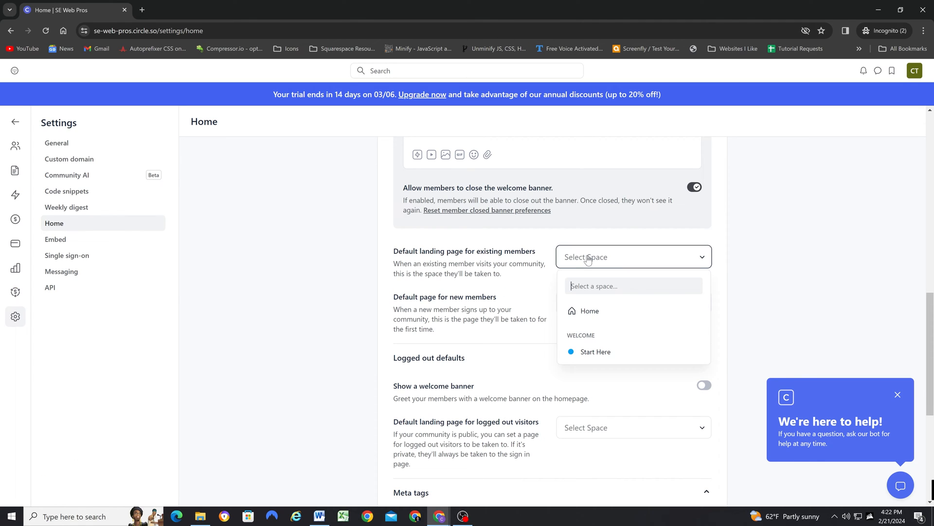
{"action": "left_click", "coordinate": [586, 311]}
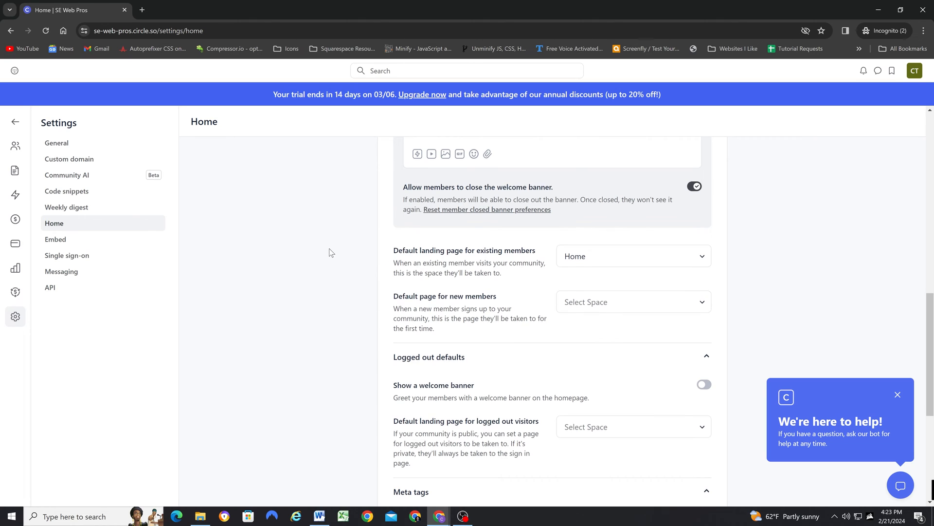
{"action": "scroll", "coordinate": [357, 291], "scroll_direction": "down", "scroll_amount": 1}
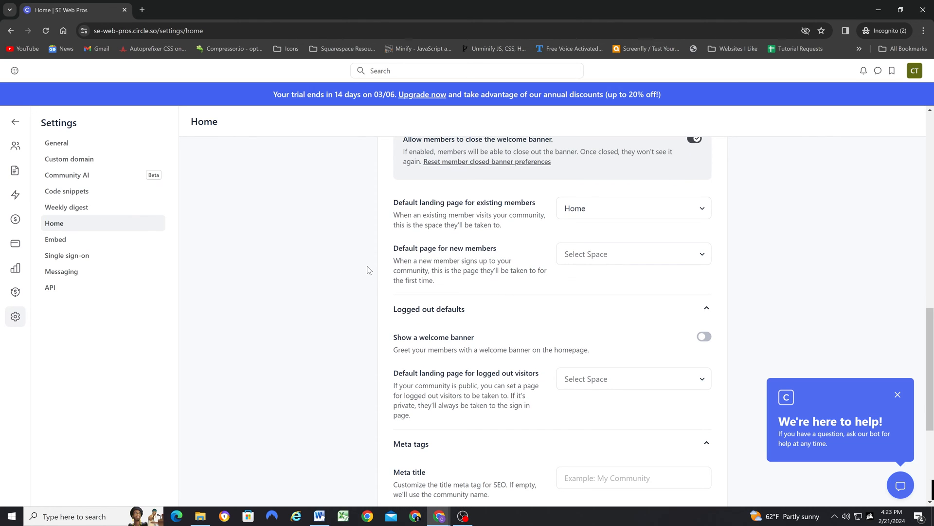
{"action": "left_click", "coordinate": [594, 255]}
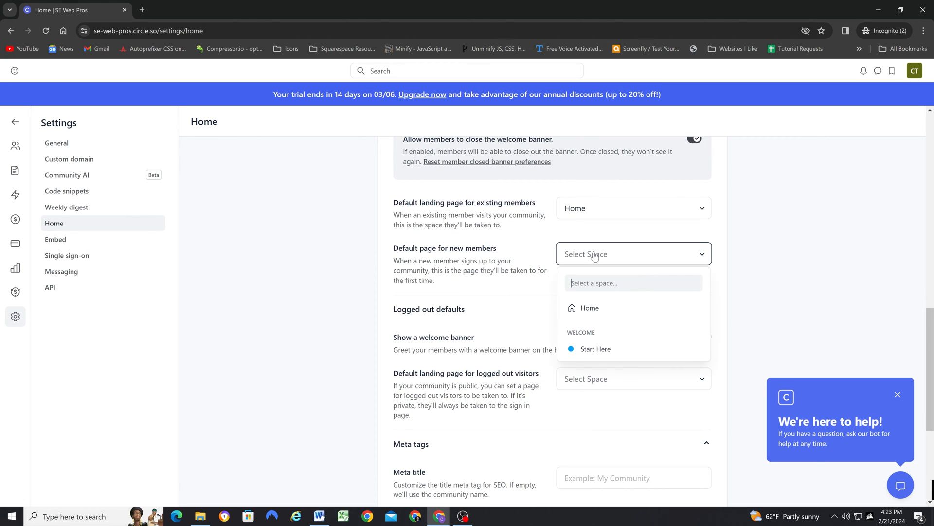
{"action": "left_click", "coordinate": [596, 349]}
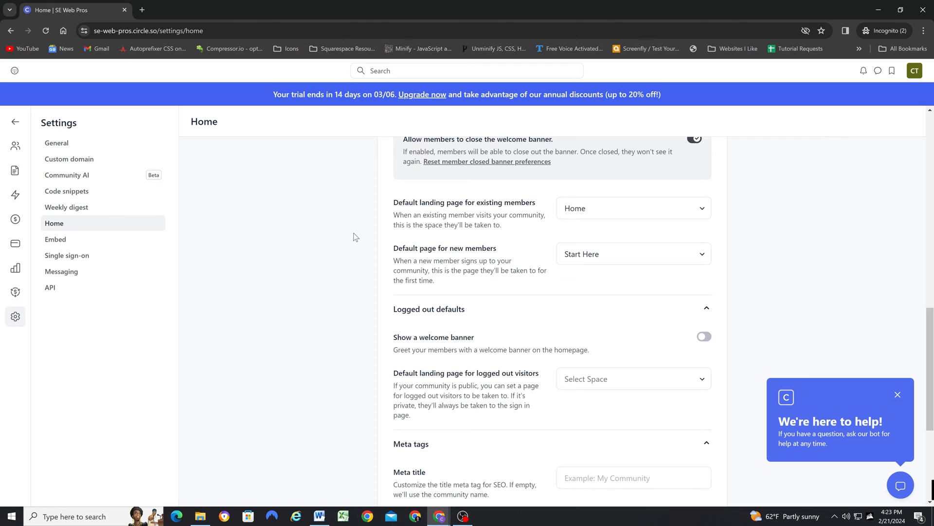
Save the Home settings and return to the Getting Started setup checklist.
{"action": "scroll", "coordinate": [351, 231], "scroll_direction": "down", "scroll_amount": 1}
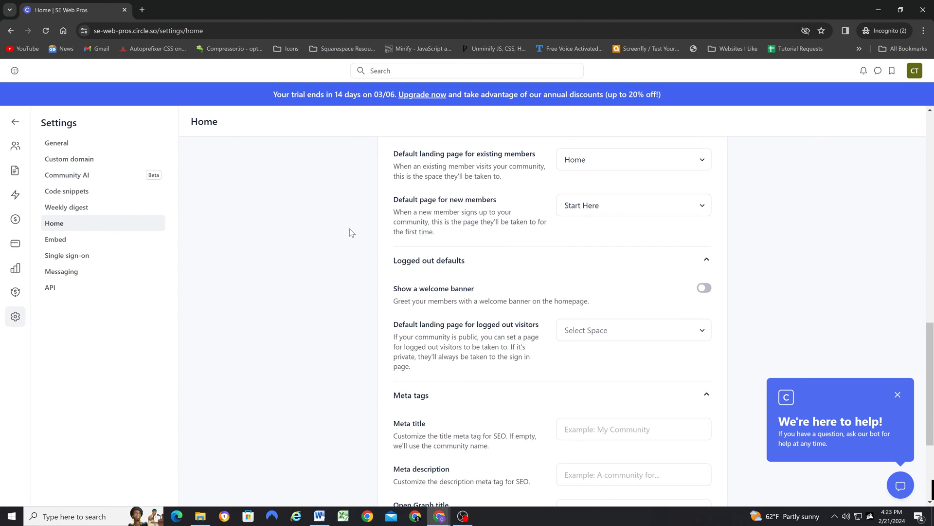
{"action": "scroll", "coordinate": [357, 250], "scroll_direction": "up", "scroll_amount": 1}
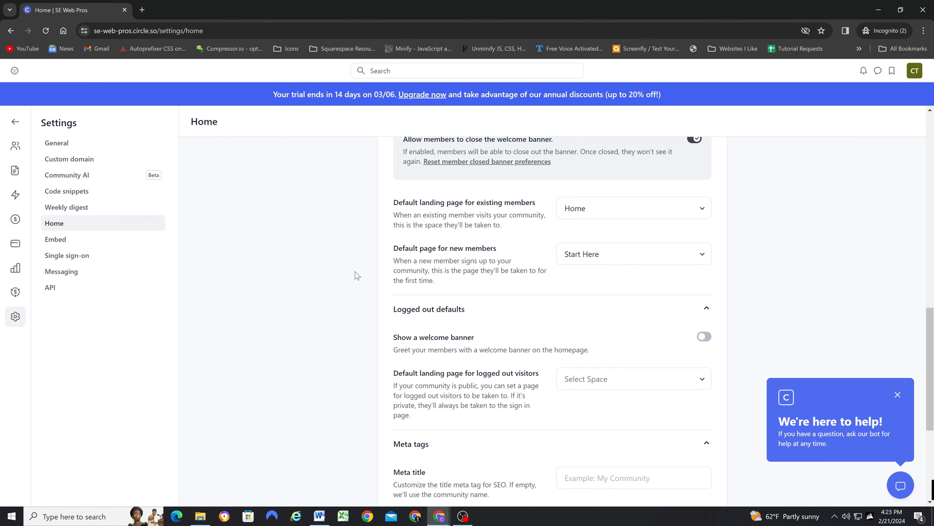
{"action": "scroll", "coordinate": [355, 249], "scroll_direction": "down", "scroll_amount": 2}
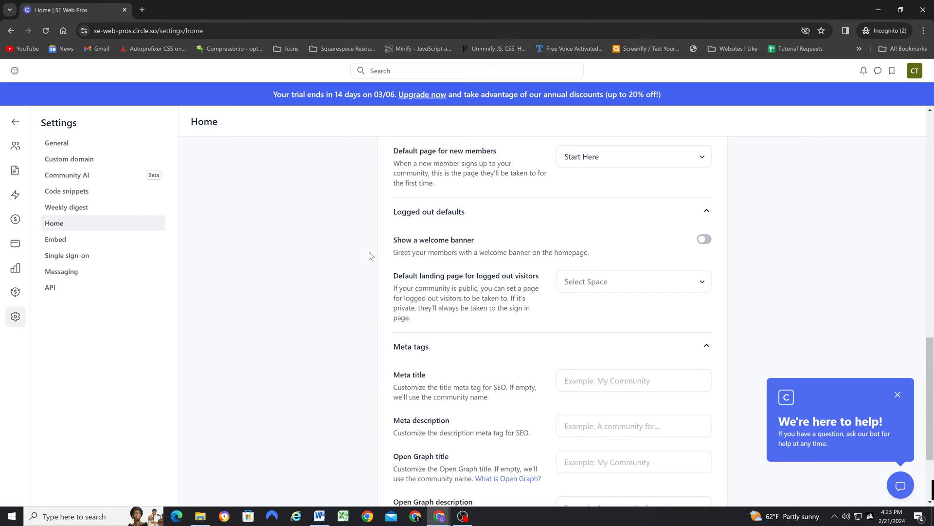
{"action": "scroll", "coordinate": [354, 245], "scroll_direction": "down", "scroll_amount": 1}
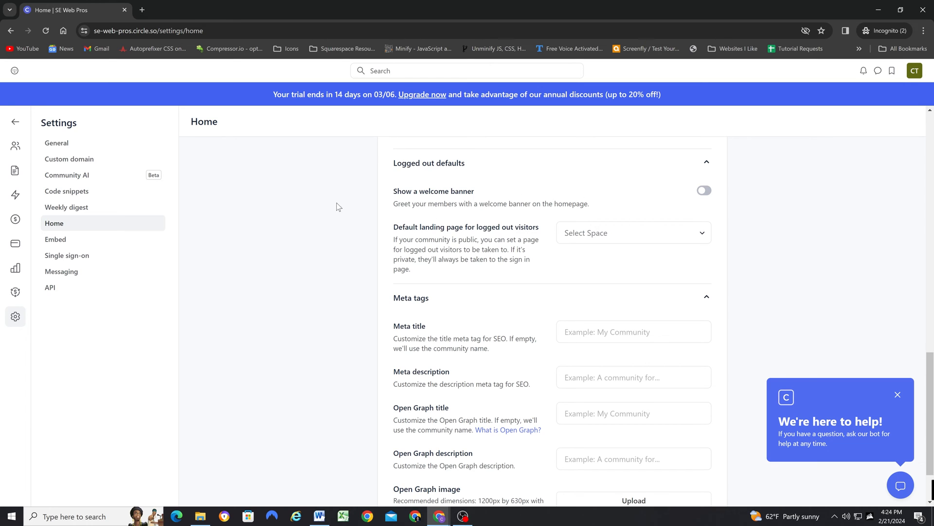
{"action": "scroll", "coordinate": [355, 232], "scroll_direction": "down", "scroll_amount": 2}
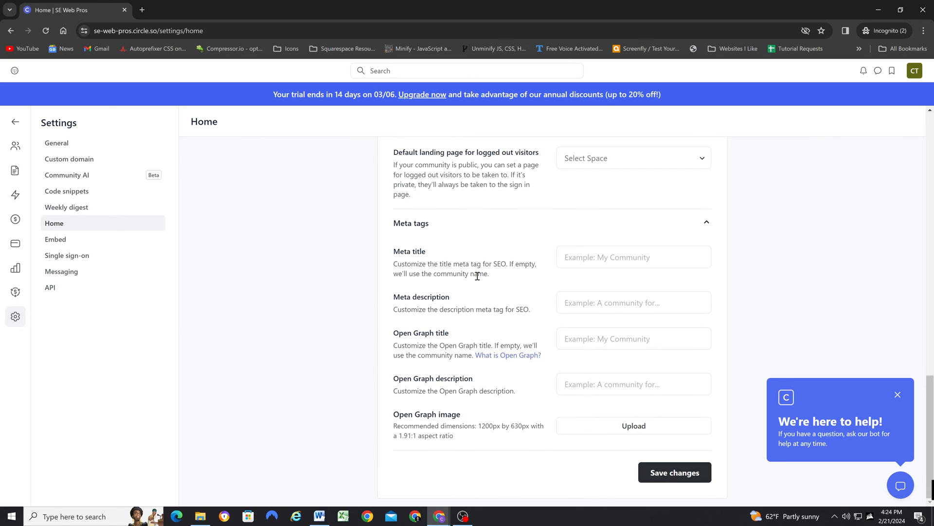
{"action": "left_click", "coordinate": [672, 481]}
{"action": "left_click", "coordinate": [18, 124]}
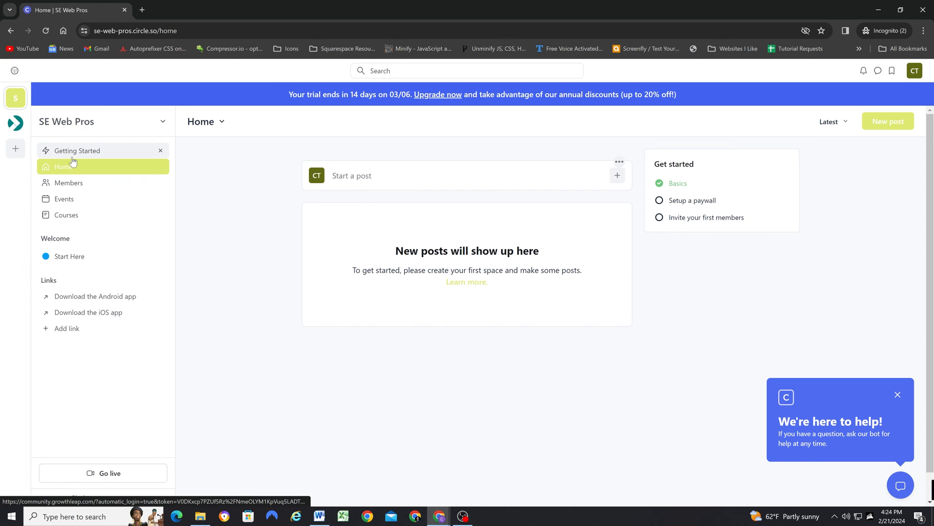
{"action": "left_click", "coordinate": [80, 150]}
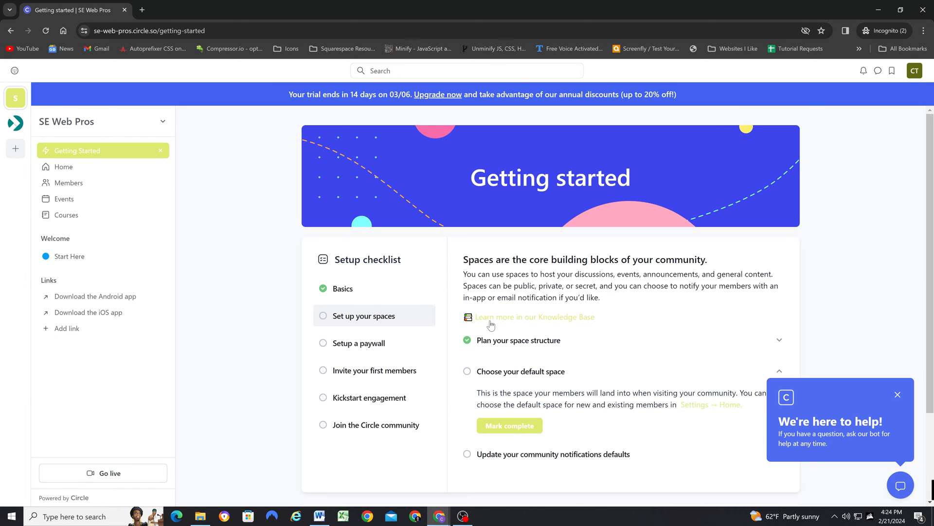
Mark Choose your default space and Update your community notifications defaults as complete in the setup checklist.
{"action": "scroll", "coordinate": [492, 327], "scroll_direction": "down", "scroll_amount": 1}
{"action": "left_click", "coordinate": [510, 377]}
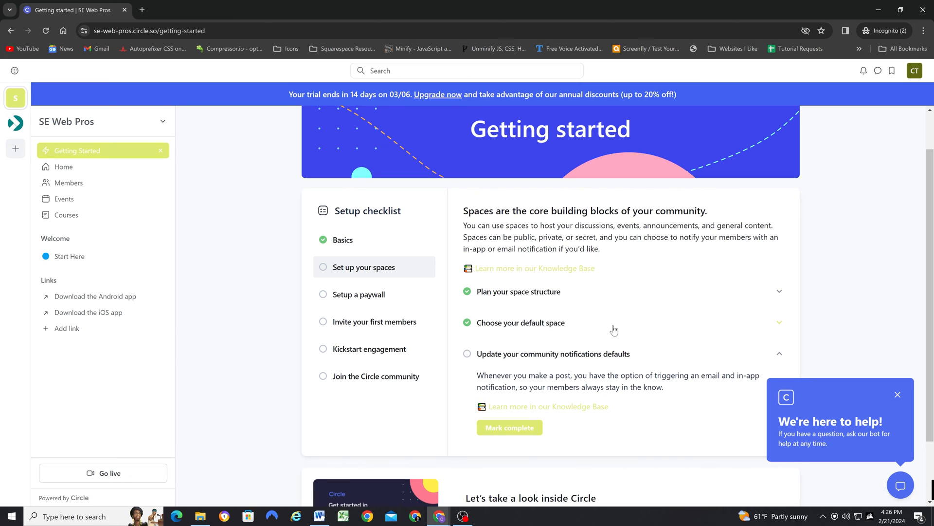
{"action": "left_click", "coordinate": [490, 358]}
{"action": "left_click", "coordinate": [490, 358]}
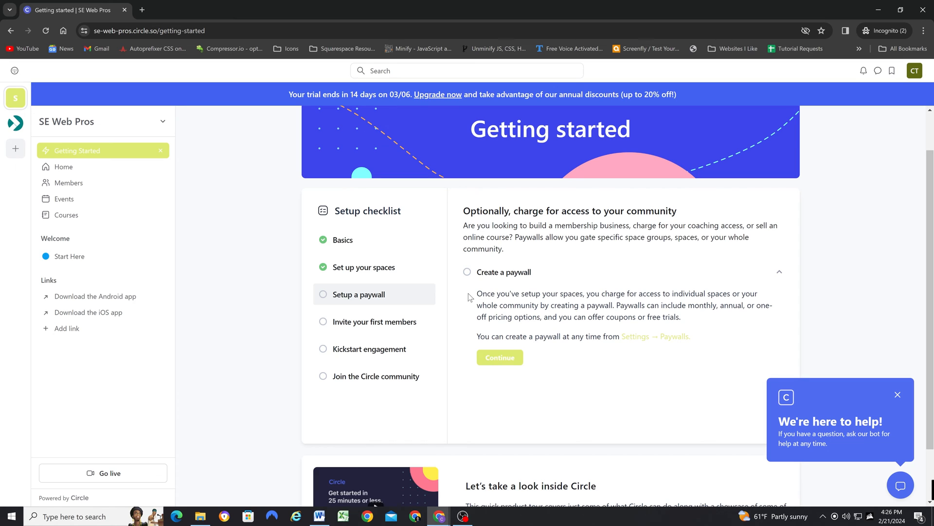
Review the Create a paywall task, collapse it, and open the Invite your first members section of the setup checklist.
{"action": "scroll", "coordinate": [609, 260], "scroll_direction": "up", "scroll_amount": 1}
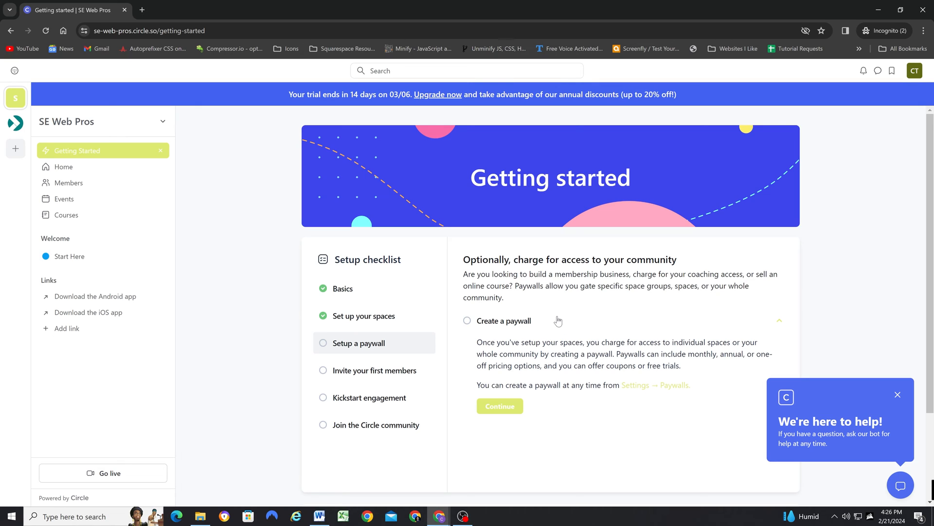
{"action": "left_click", "coordinate": [468, 322]}
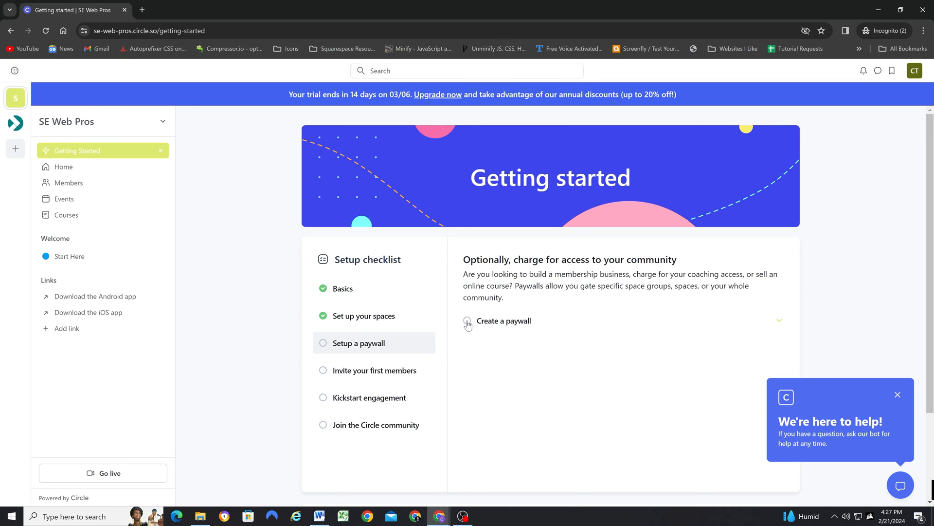
{"action": "left_click", "coordinate": [376, 371]}
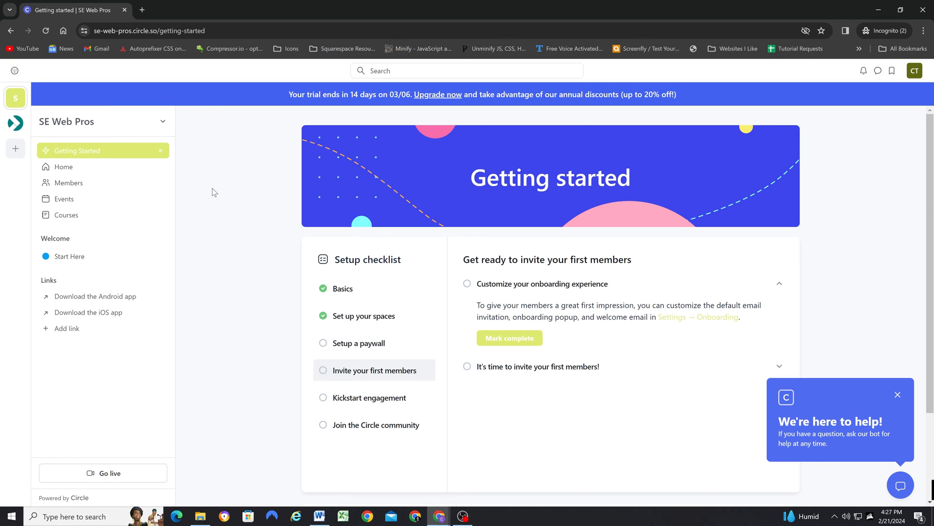
Start a new invitation link in the community's Members section, keeping the name Invitation Link.
{"action": "left_click", "coordinate": [163, 122]}
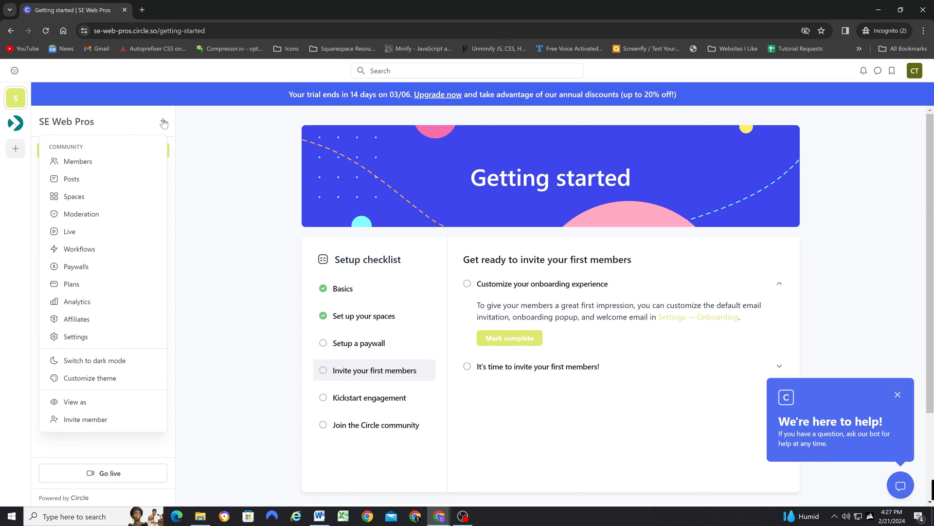
{"action": "left_click", "coordinate": [116, 162]}
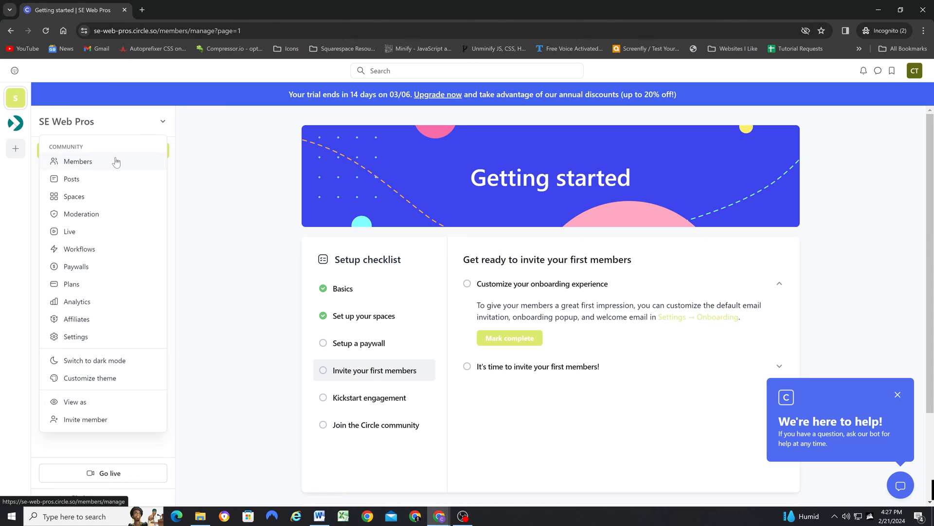
{"action": "left_click", "coordinate": [73, 209]}
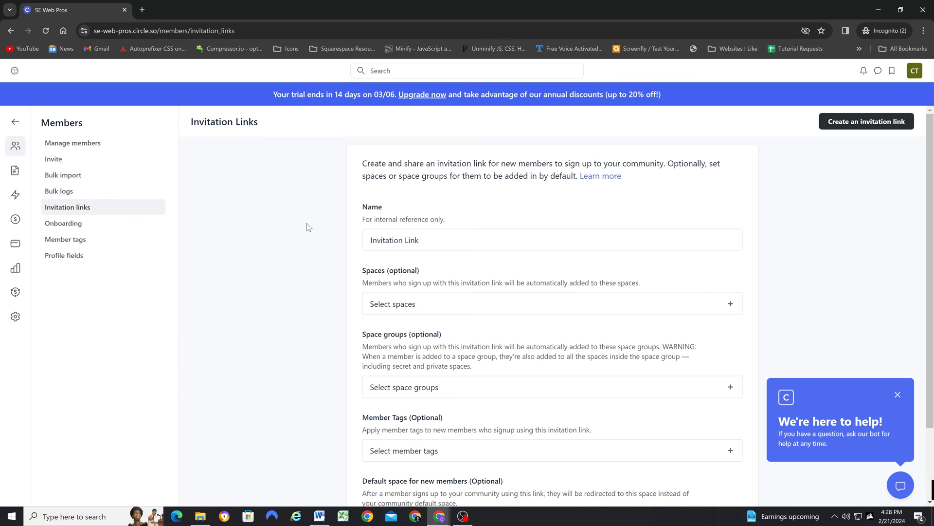
{"action": "scroll", "coordinate": [307, 234], "scroll_direction": "down", "scroll_amount": 1}
{"action": "scroll", "coordinate": [305, 241], "scroll_direction": "up", "scroll_amount": 1}
{"action": "left_click", "coordinate": [422, 238]}
{"action": "left_click_drag", "start_coordinate": [429, 239], "coordinate": [342, 247]}
{"action": "scroll", "coordinate": [380, 250], "scroll_direction": "down", "scroll_amount": 1}
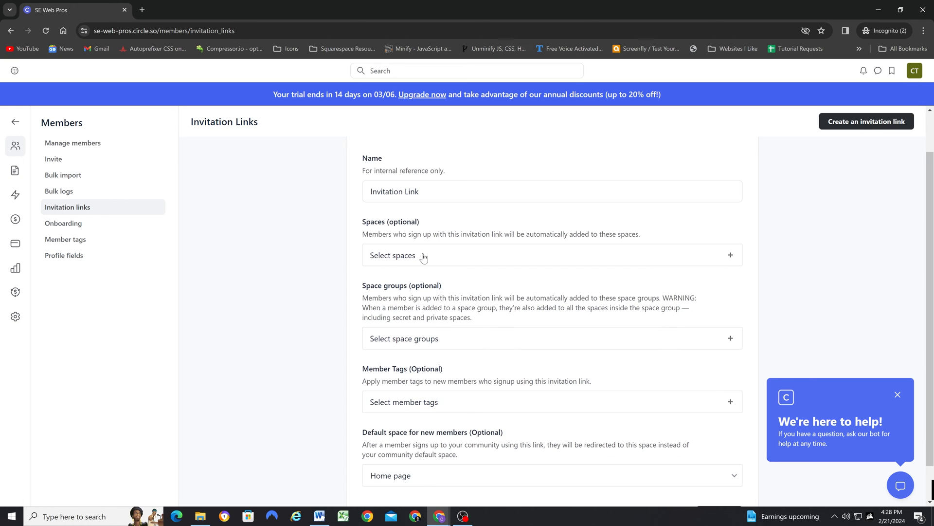
Check the spaces available for the invitation link and add the Welcome space group to it.
{"action": "left_click", "coordinate": [423, 256]}
{"action": "scroll", "coordinate": [425, 257], "scroll_direction": "down", "scroll_amount": 1}
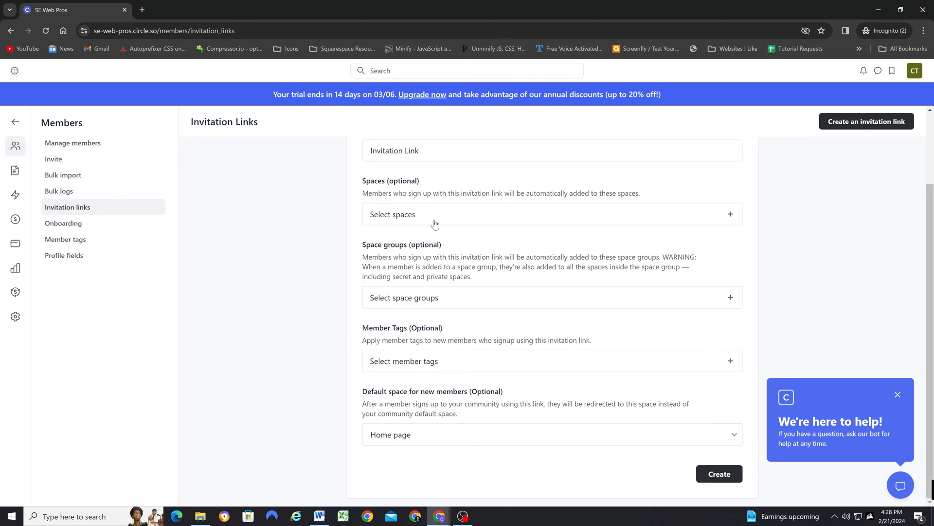
{"action": "left_click", "coordinate": [435, 224]}
{"action": "left_click", "coordinate": [435, 224]}
{"action": "left_click", "coordinate": [407, 297]}
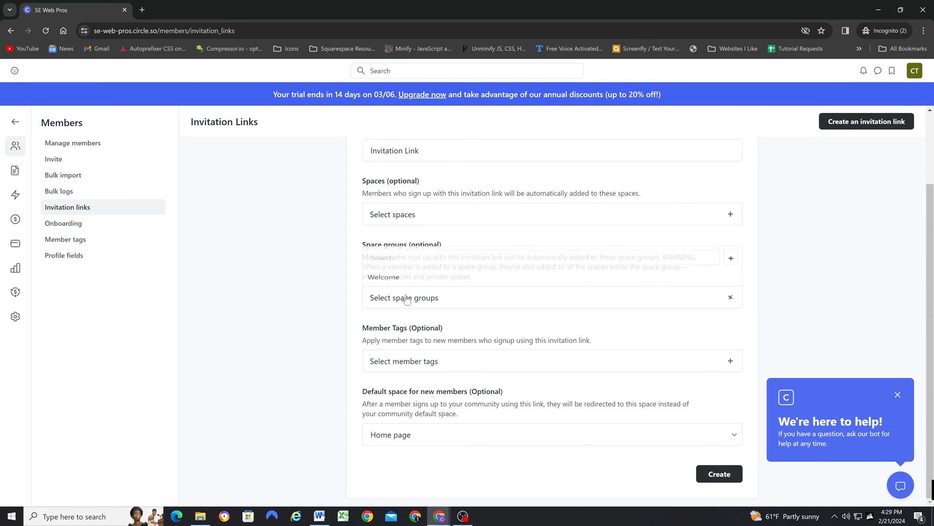
{"action": "left_click", "coordinate": [408, 275]}
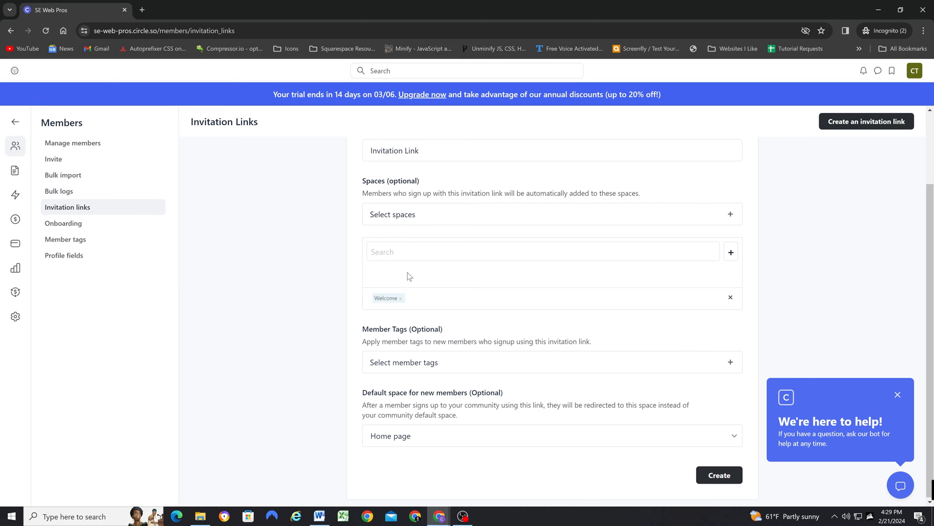
{"action": "left_click", "coordinate": [305, 267]}
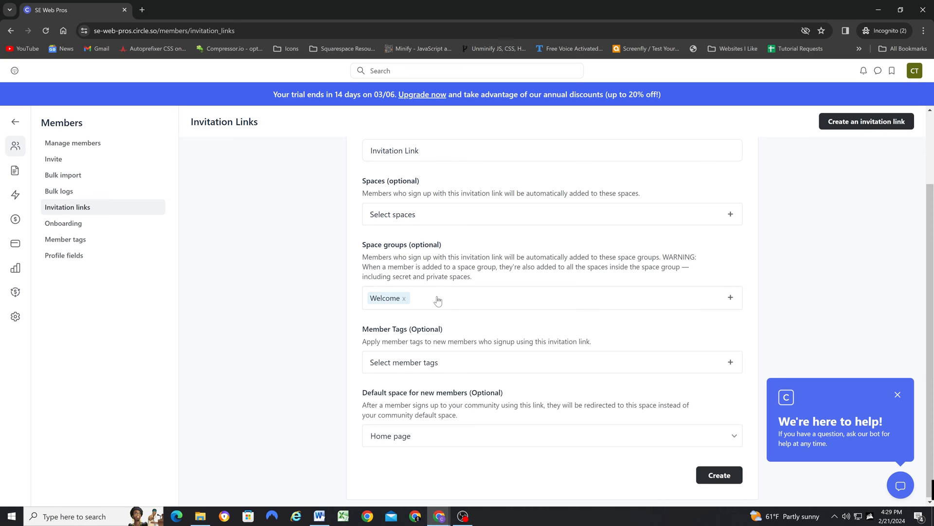
Create the invitation link with Start Here as the default space for new members, and copy the link.
{"action": "scroll", "coordinate": [285, 255], "scroll_direction": "up", "scroll_amount": 1}
{"action": "scroll", "coordinate": [313, 251], "scroll_direction": "down", "scroll_amount": 1}
{"action": "scroll", "coordinate": [313, 252], "scroll_direction": "down", "scroll_amount": 1}
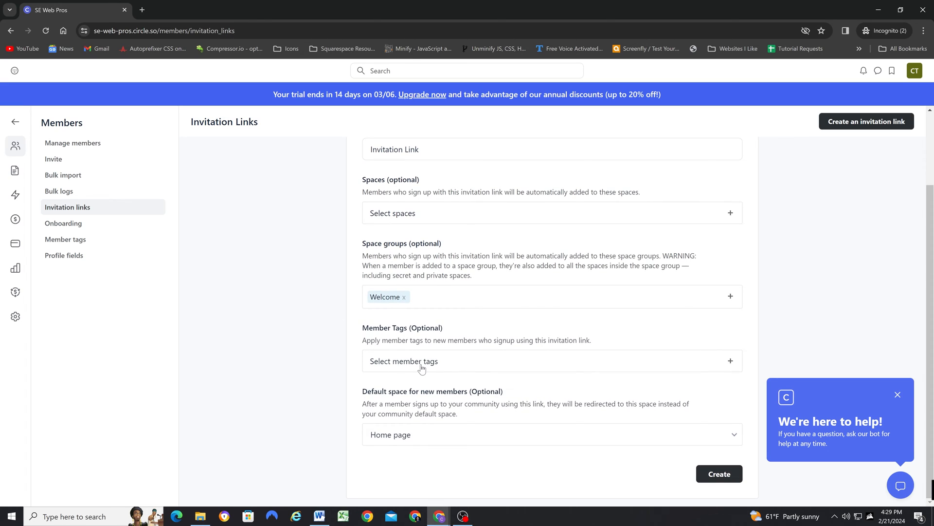
{"action": "scroll", "coordinate": [320, 331], "scroll_direction": "up", "scroll_amount": 2}
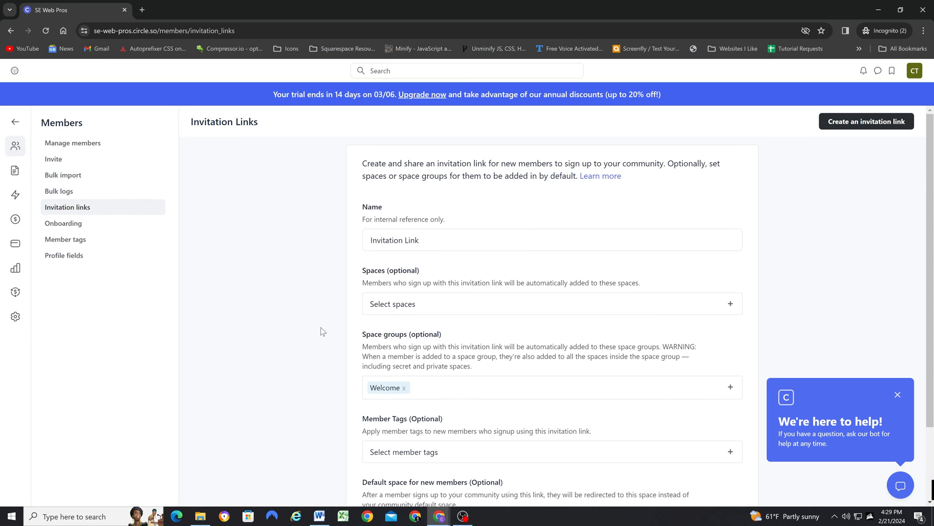
{"action": "scroll", "coordinate": [320, 327], "scroll_direction": "down", "scroll_amount": 2}
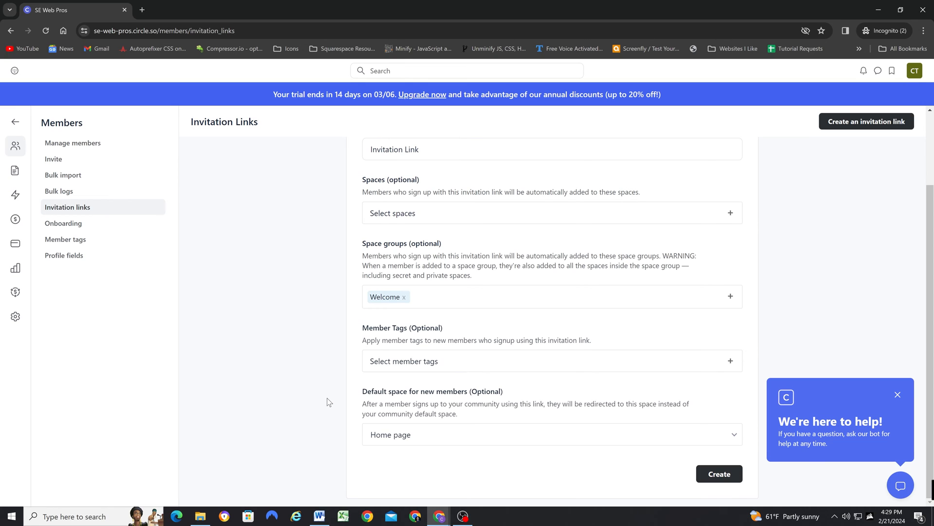
{"action": "left_click", "coordinate": [441, 441]}
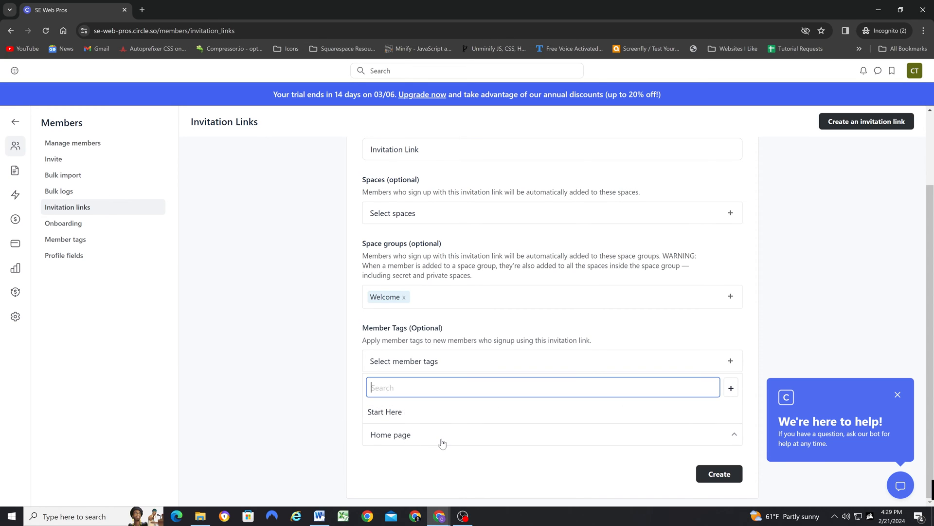
{"action": "left_click", "coordinate": [411, 411]}
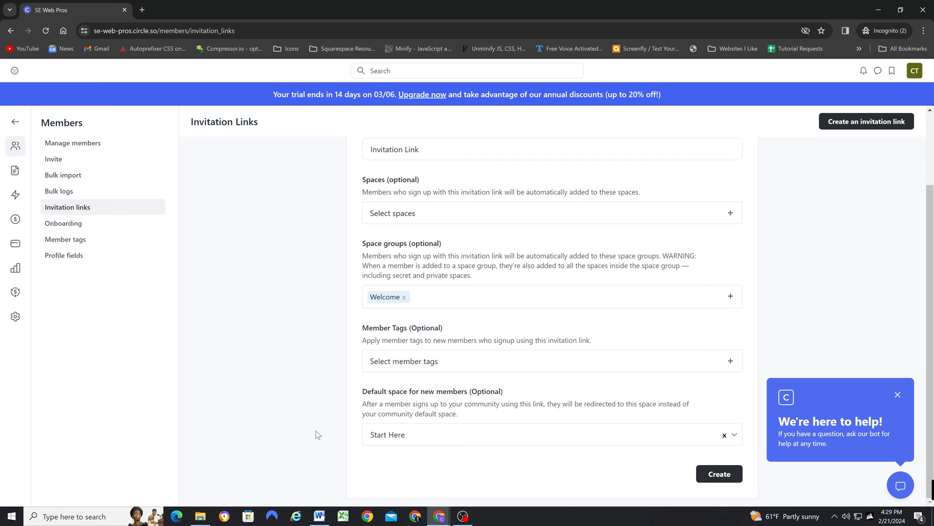
{"action": "left_click", "coordinate": [728, 478]}
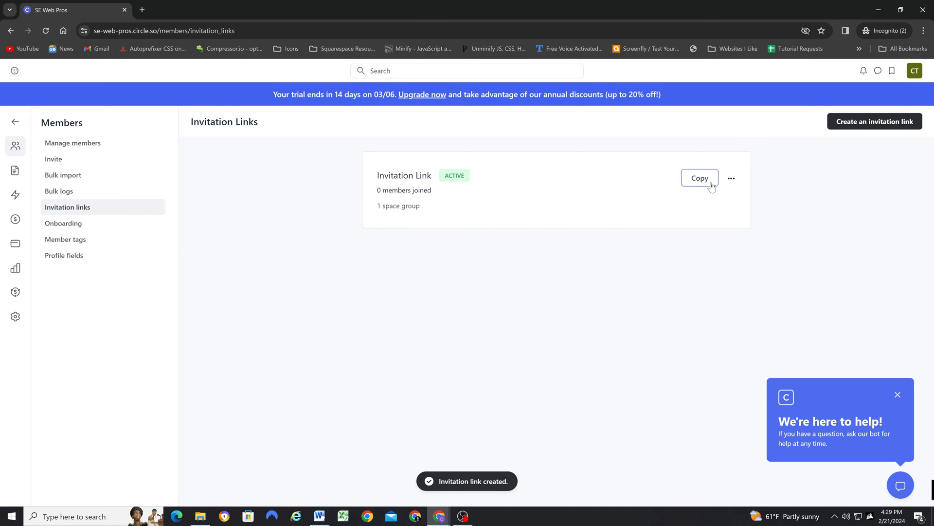
{"action": "left_click", "coordinate": [706, 180]}
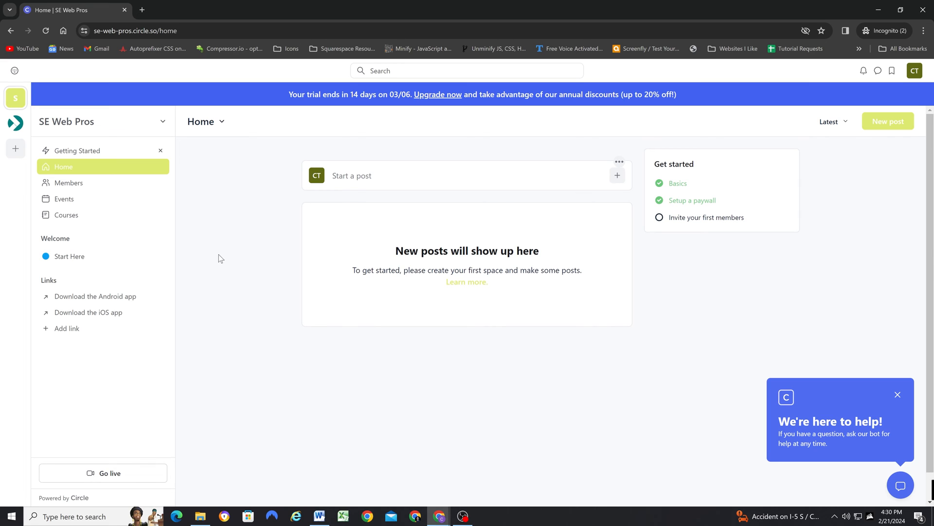
Open the SE Web Pros General settings and review the community name, community URL and private community options.
{"action": "left_click", "coordinate": [164, 123]}
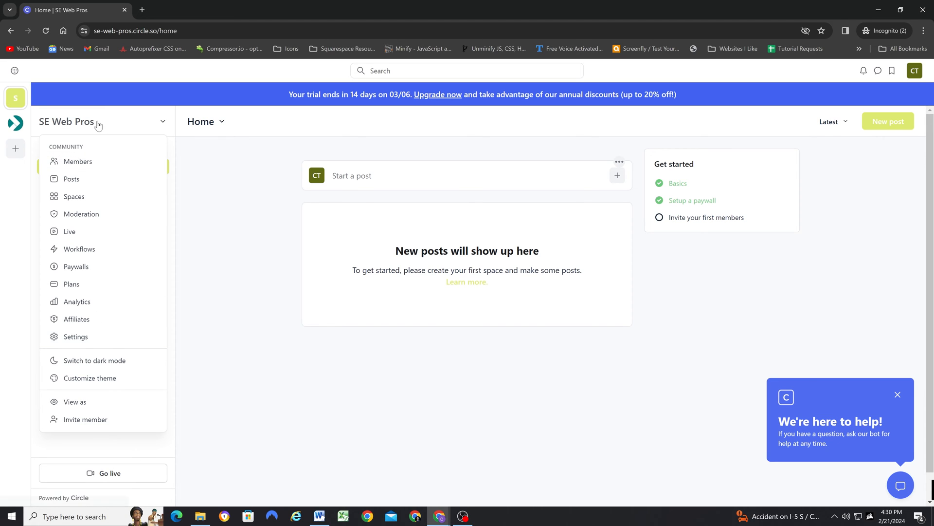
{"action": "left_click", "coordinate": [82, 339]}
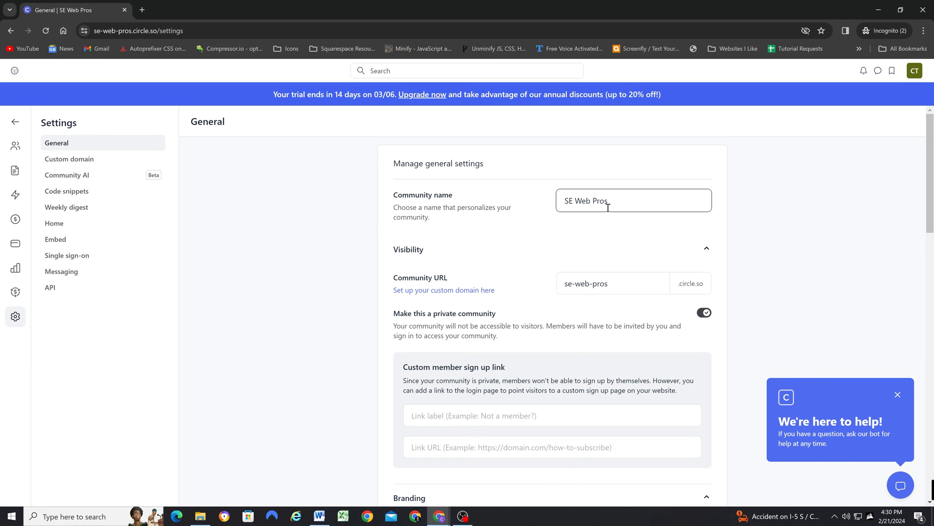
{"action": "triple_click", "coordinate": [623, 204]}
{"action": "left_click", "coordinate": [320, 220]}
{"action": "scroll", "coordinate": [320, 220], "scroll_direction": "down", "scroll_amount": 1}
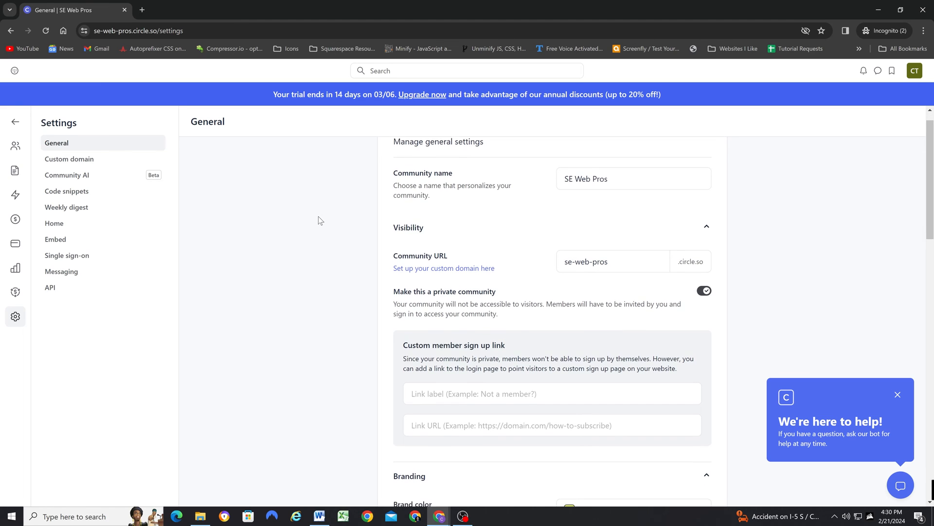
{"action": "left_click_drag", "start_coordinate": [626, 238], "coordinate": [560, 235]}
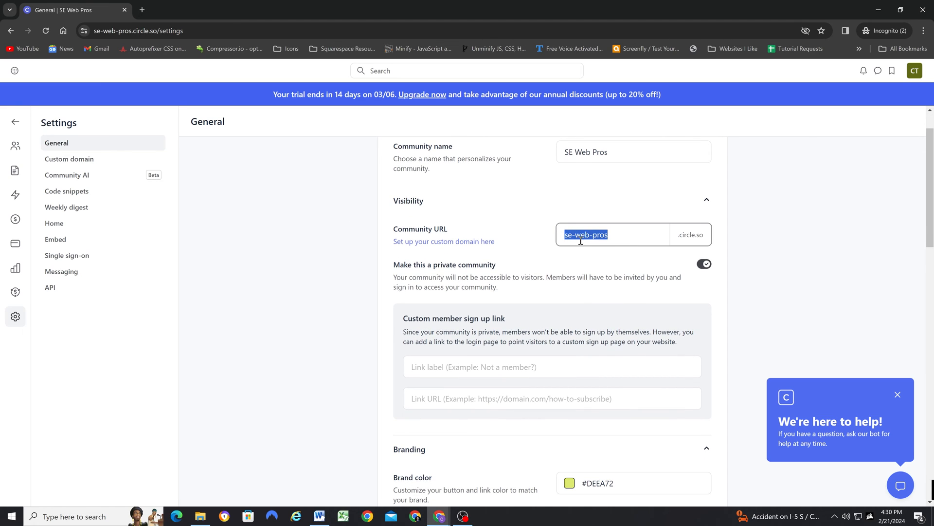
{"action": "left_click", "coordinate": [313, 238]}
{"action": "scroll", "coordinate": [313, 239], "scroll_direction": "down", "scroll_amount": 1}
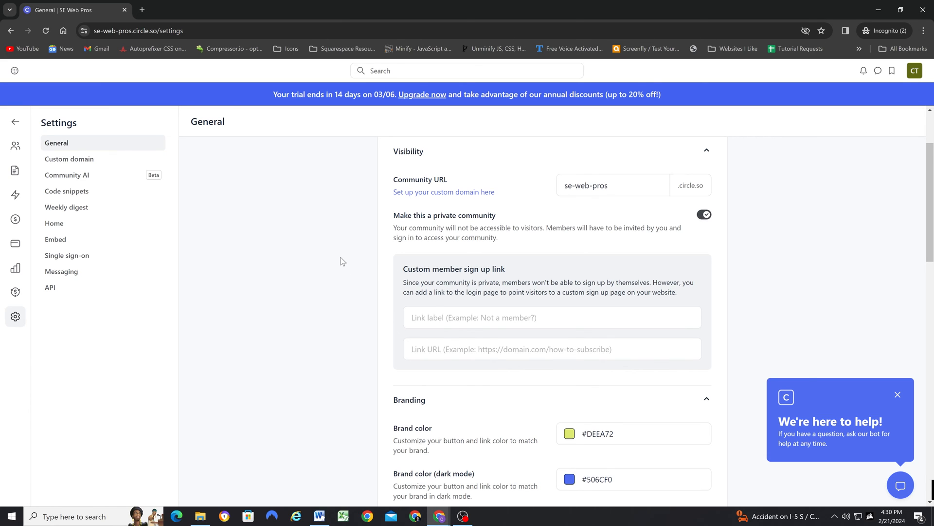
{"action": "scroll", "coordinate": [344, 240], "scroll_direction": "down", "scroll_amount": 1}
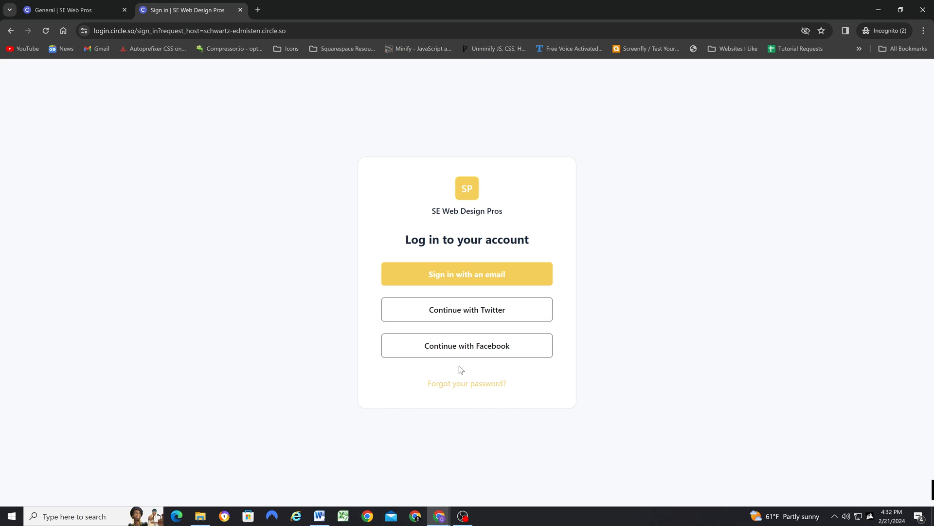
Return from the SE Web Design Pros sign-in page to the General settings and examine the custom member sign up link fields.
{"action": "key", "text": "ctrl+shift+Tab"}
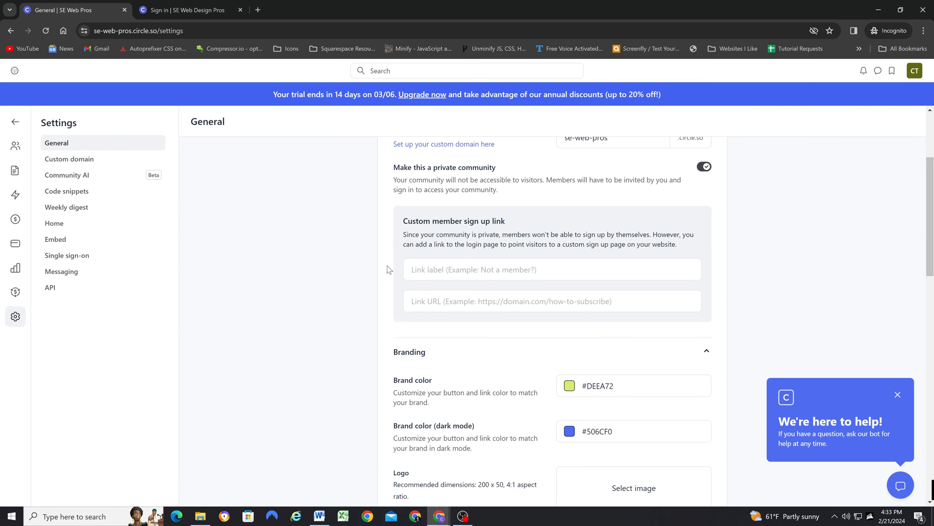
{"action": "left_click", "coordinate": [562, 269]}
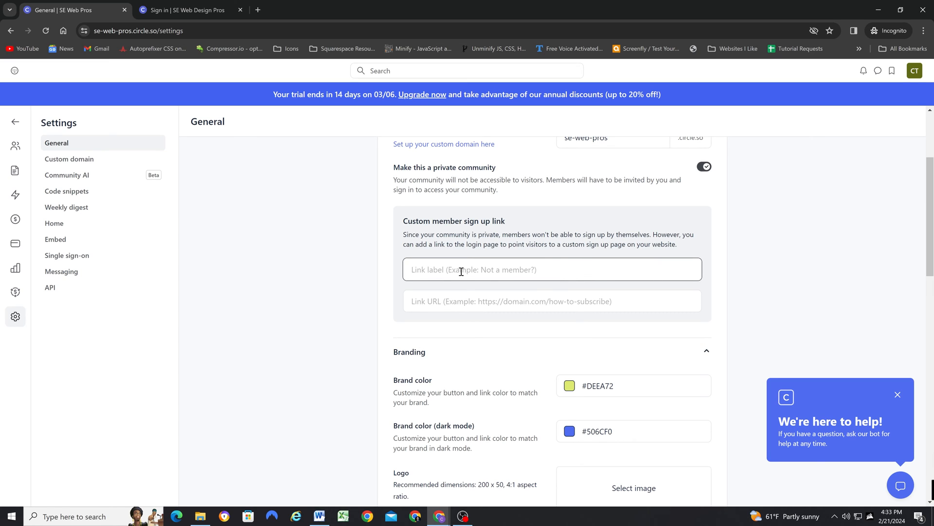
{"action": "left_click", "coordinate": [463, 298]}
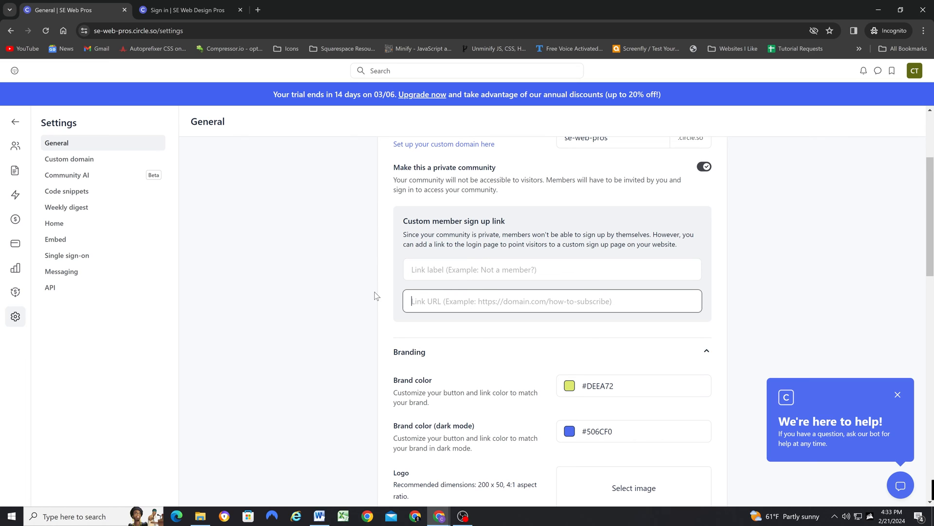
{"action": "left_click", "coordinate": [353, 293]}
Review the branding settings and turn off Enable community switcher under the General settings defaults.
{"action": "scroll", "coordinate": [351, 292], "scroll_direction": "down", "scroll_amount": 3}
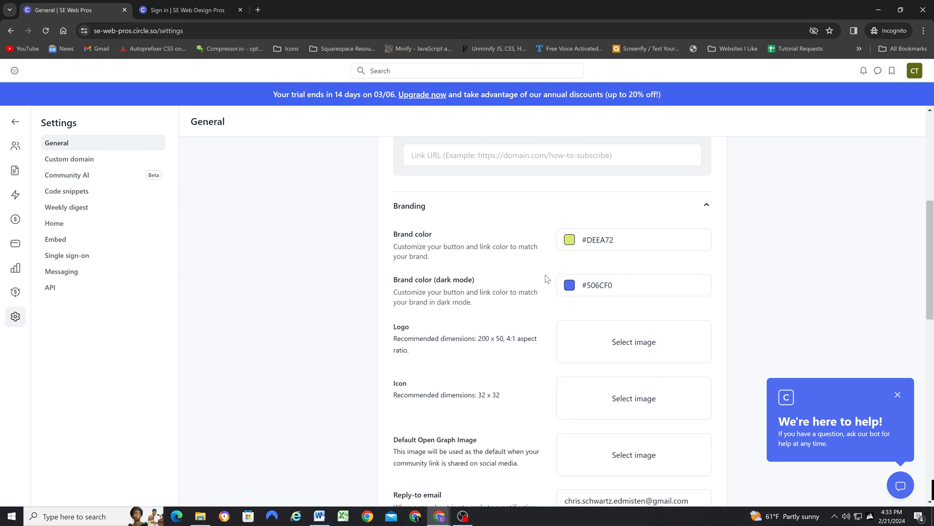
{"action": "scroll", "coordinate": [430, 292], "scroll_direction": "down", "scroll_amount": 2}
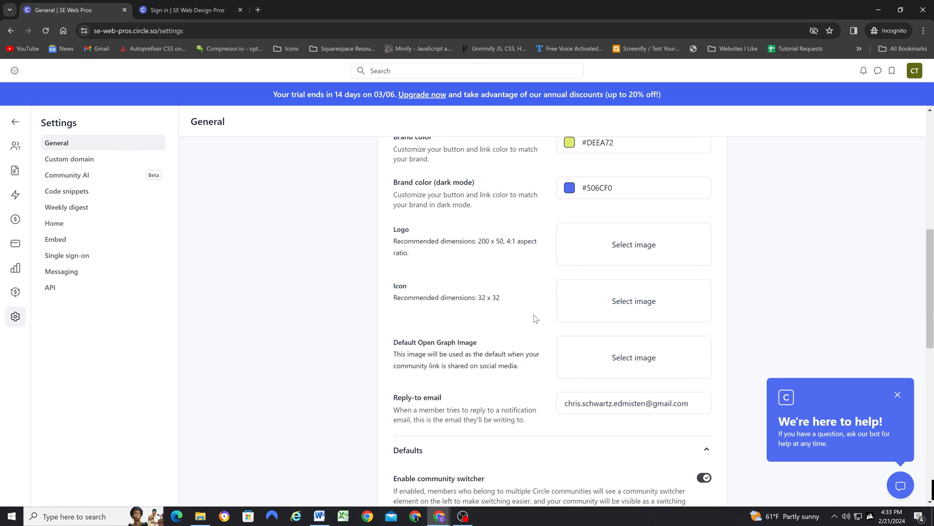
{"action": "scroll", "coordinate": [487, 311], "scroll_direction": "down", "scroll_amount": 3}
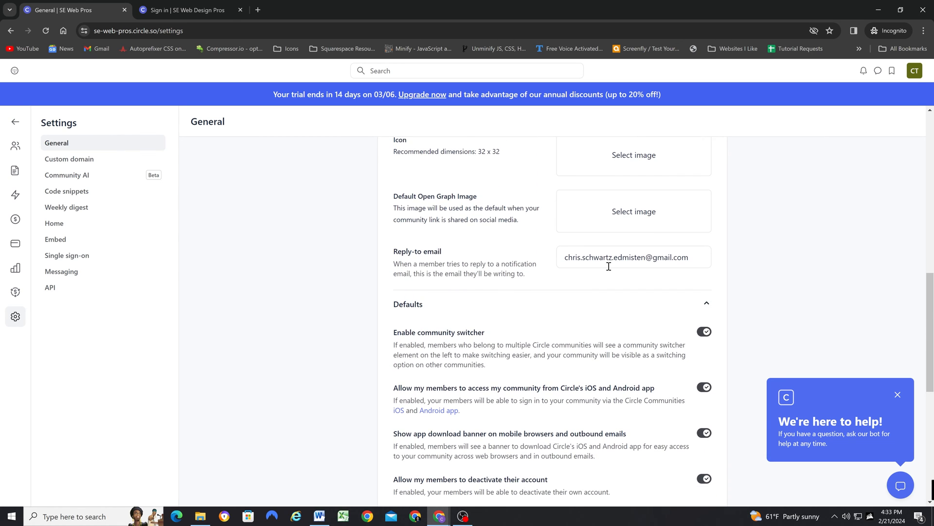
{"action": "scroll", "coordinate": [636, 255], "scroll_direction": "down", "scroll_amount": 1}
{"action": "scroll", "coordinate": [353, 231], "scroll_direction": "down", "scroll_amount": 1}
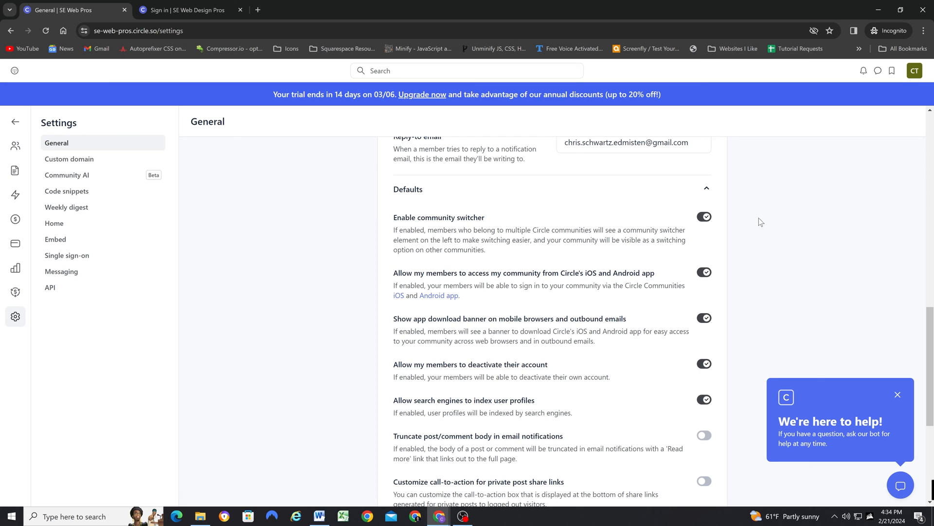
{"action": "left_click", "coordinate": [702, 218]}
{"action": "scroll", "coordinate": [334, 243], "scroll_direction": "down", "scroll_amount": 1}
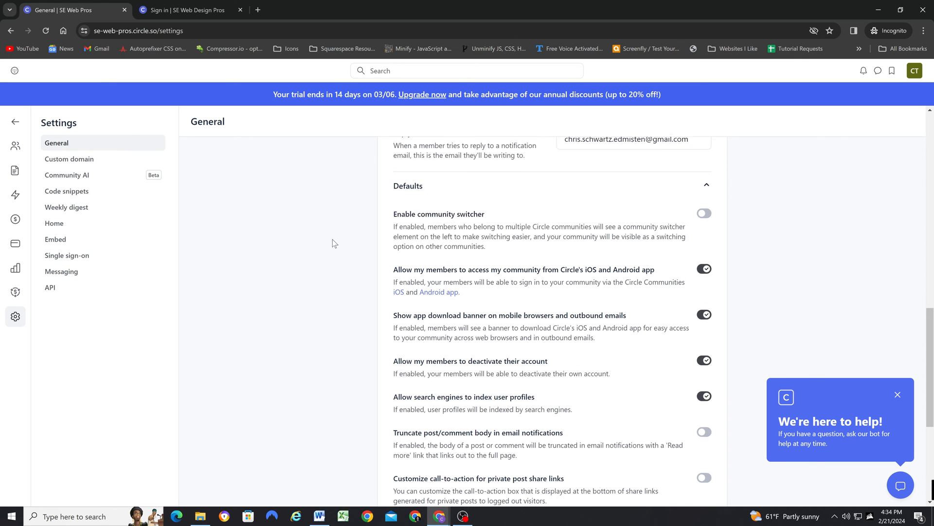
{"action": "scroll", "coordinate": [334, 243], "scroll_direction": "down", "scroll_amount": 1}
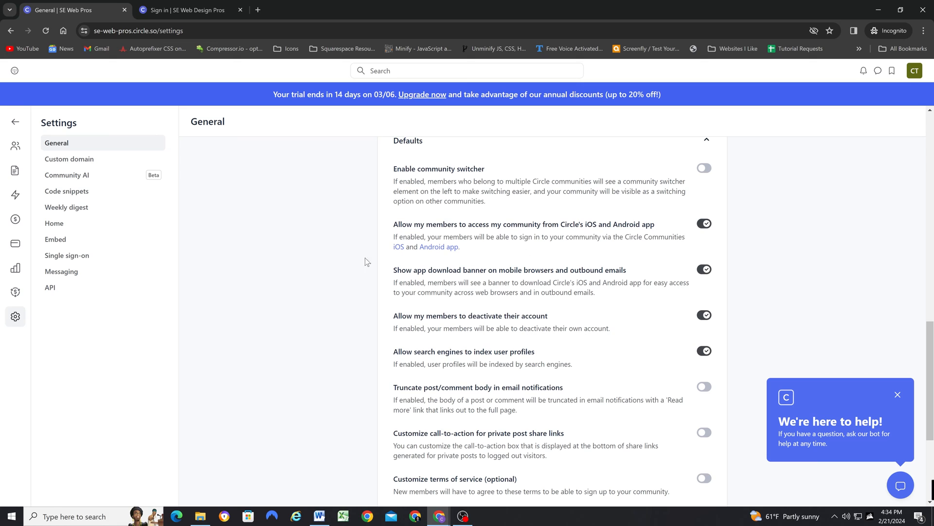
Turn off the app download banner, member account deactivation and search engine indexing of user profiles in the General defaults.
{"action": "scroll", "coordinate": [328, 254], "scroll_direction": "down", "scroll_amount": 1}
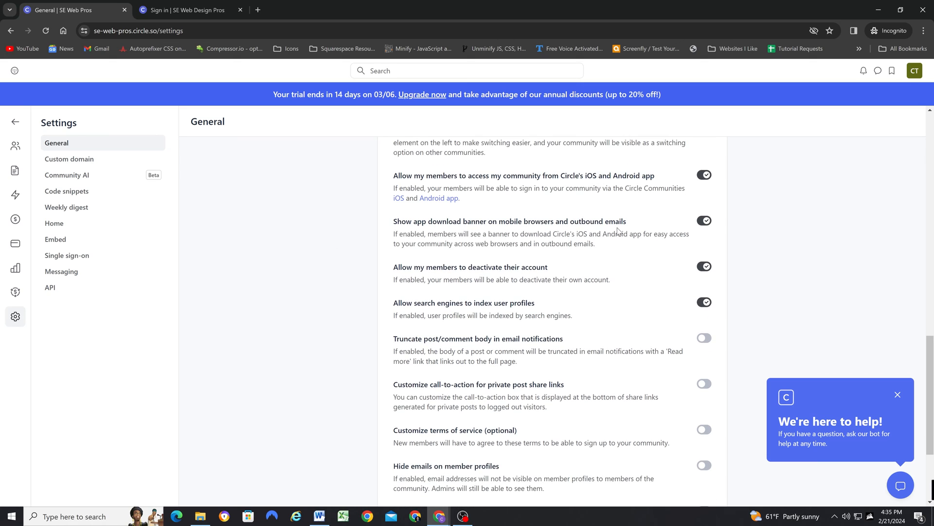
{"action": "left_click", "coordinate": [703, 222]}
{"action": "scroll", "coordinate": [363, 261], "scroll_direction": "down", "scroll_amount": 1}
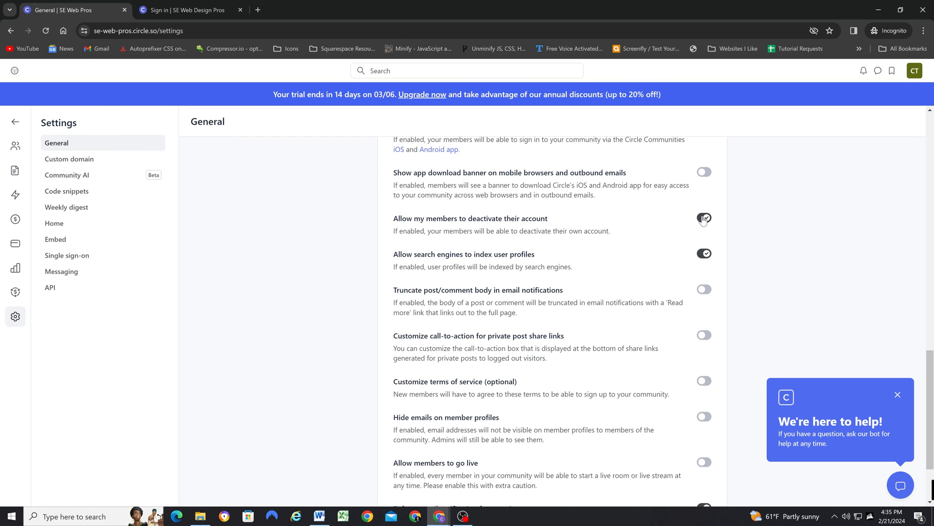
{"action": "left_click", "coordinate": [703, 219]}
{"action": "scroll", "coordinate": [376, 220], "scroll_direction": "down", "scroll_amount": 1}
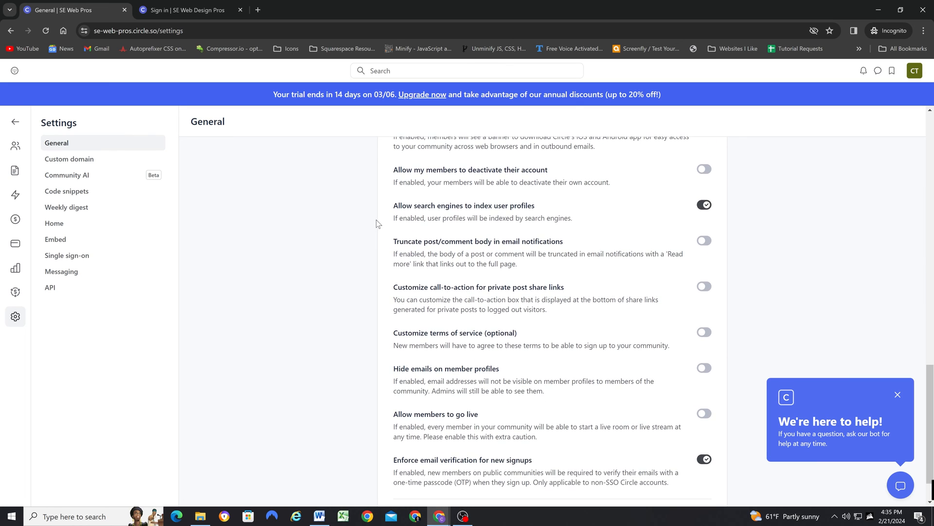
{"action": "left_click", "coordinate": [701, 206]}
{"action": "scroll", "coordinate": [360, 219], "scroll_direction": "up", "scroll_amount": 1}
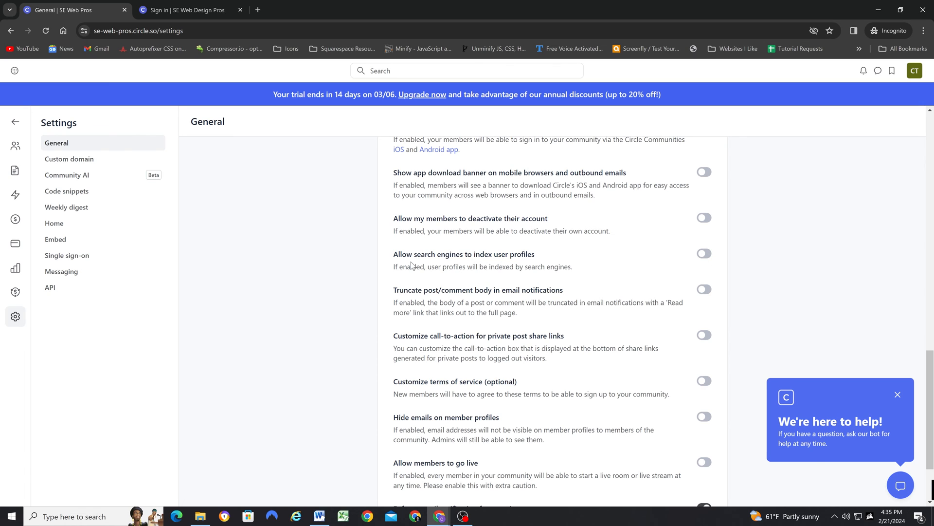
Enable Customize call-to-action for private post share links to review its fields, and turn the option off again.
{"action": "scroll", "coordinate": [411, 266], "scroll_direction": "down", "scroll_amount": 2}
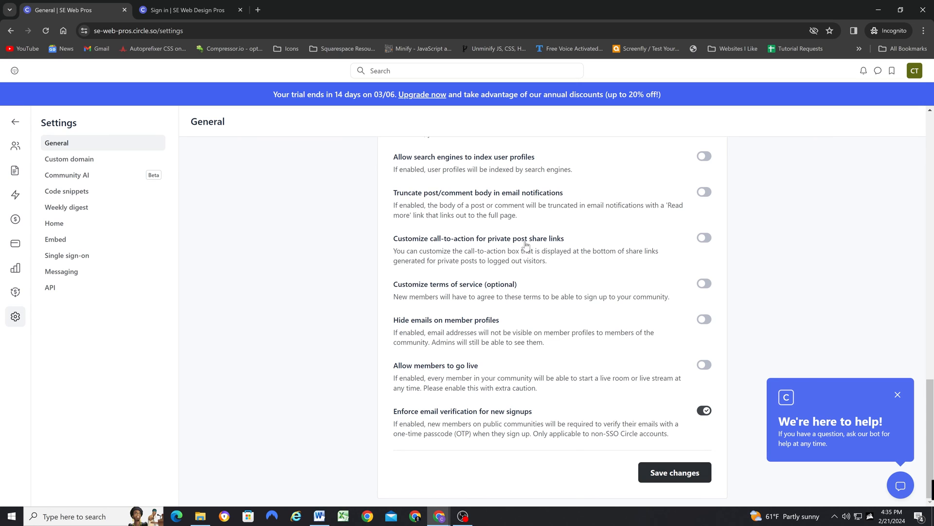
{"action": "left_click", "coordinate": [704, 239]}
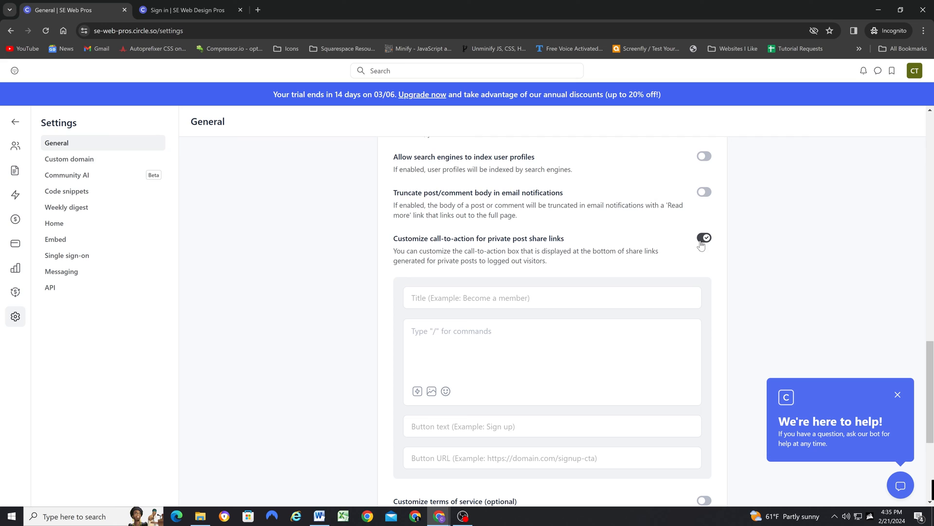
{"action": "left_click", "coordinate": [653, 245]}
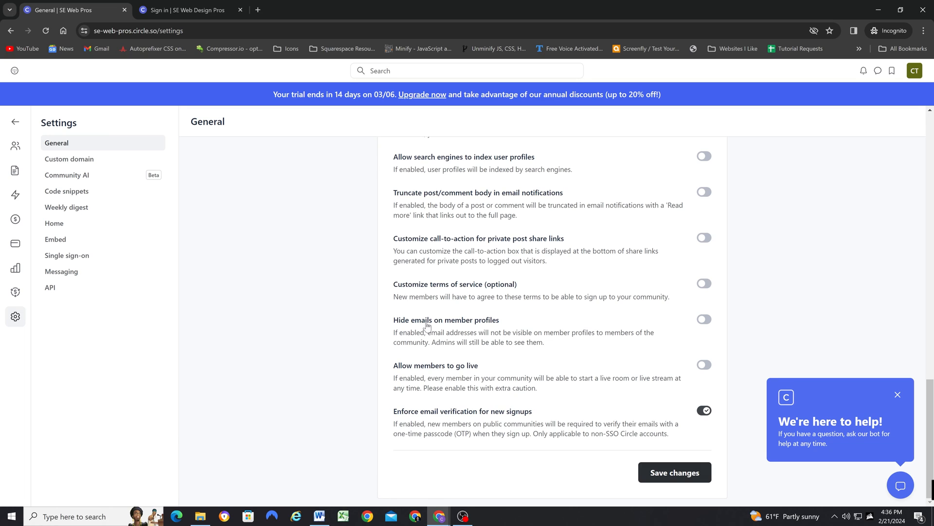
Turn on Hide emails on member profiles in the General defaults and return to the Branding settings.
{"action": "left_click", "coordinate": [705, 321]}
{"action": "scroll", "coordinate": [338, 421], "scroll_direction": "up", "scroll_amount": 1}
{"action": "scroll", "coordinate": [335, 417], "scroll_direction": "up", "scroll_amount": 15}
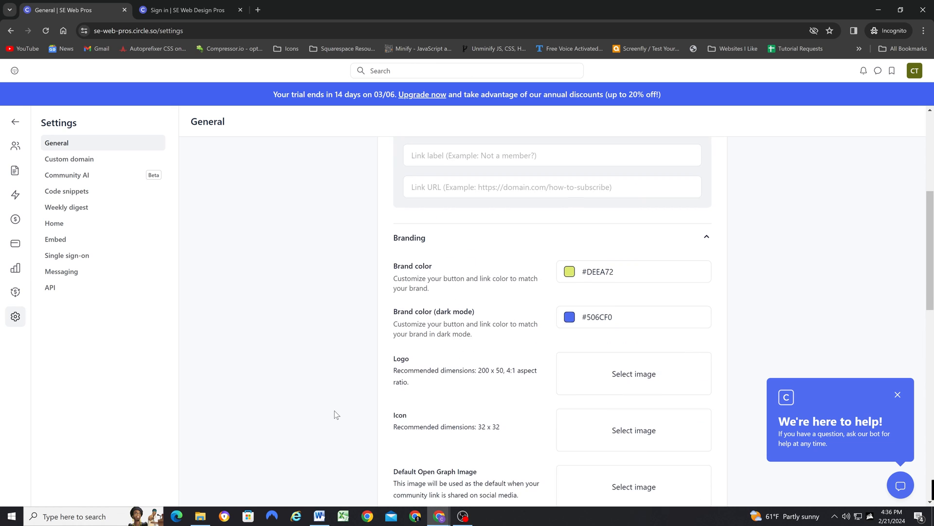